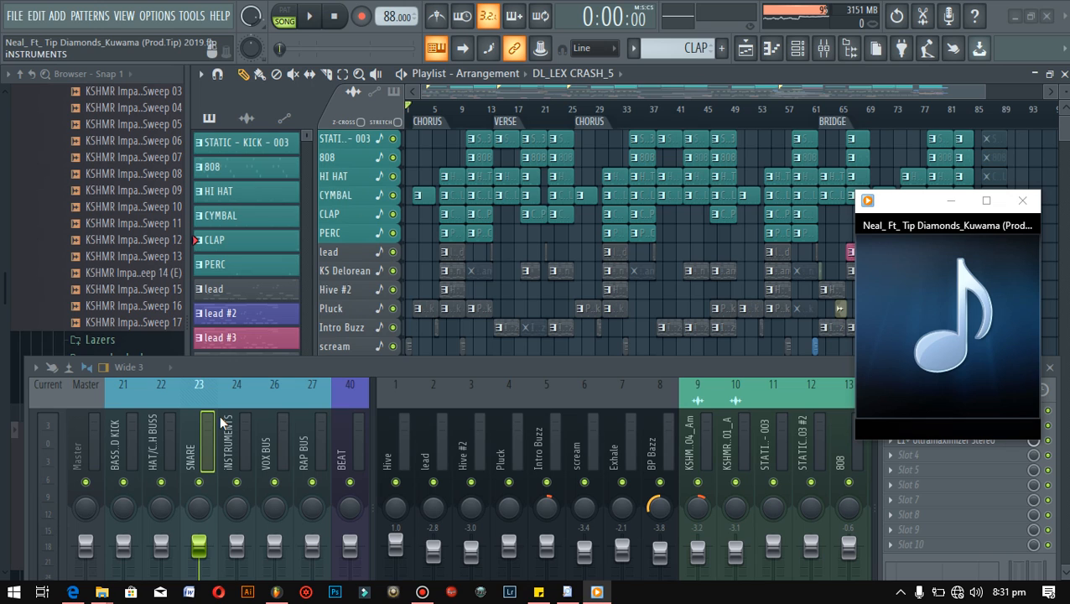
Step: Play the finished song in the media player and arrange the player and mixer windows so the full channel strips show
drag(904, 204, 868, 134)
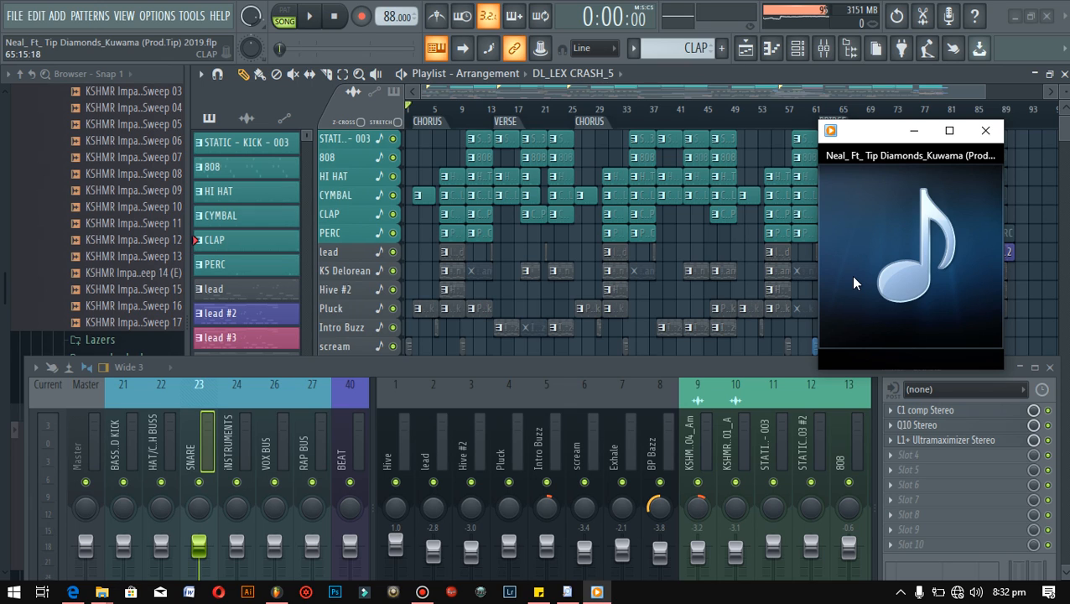
mouse_move(855, 285)
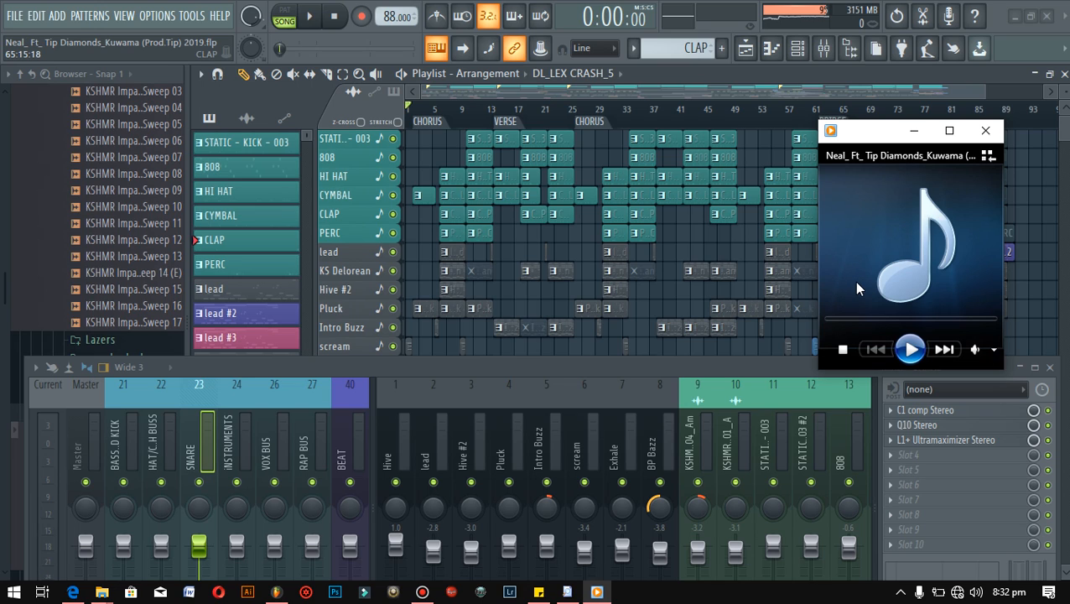
click(913, 346)
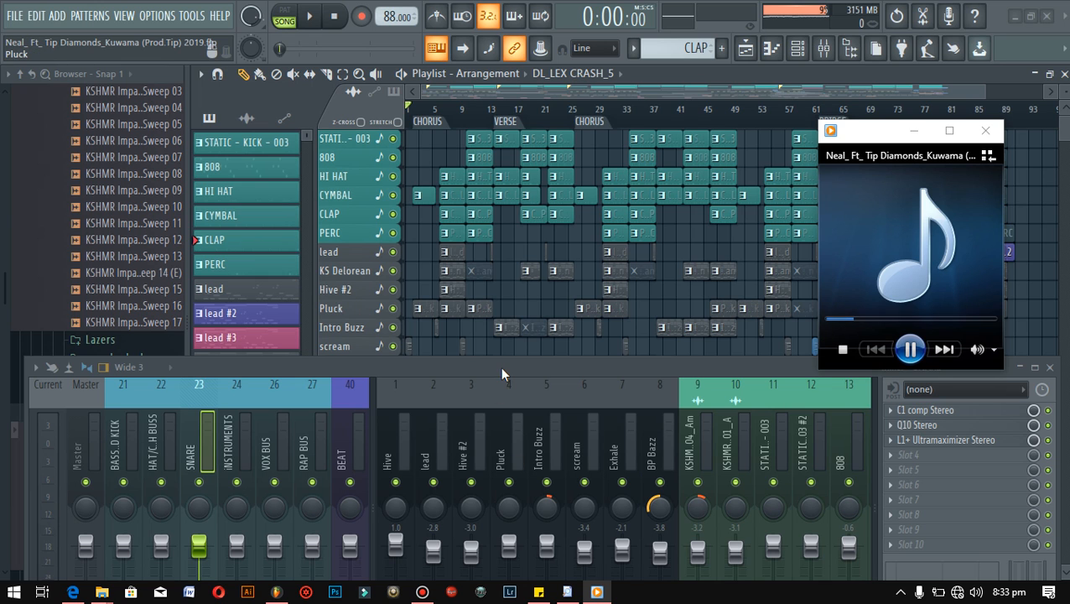
drag(500, 366, 503, 208)
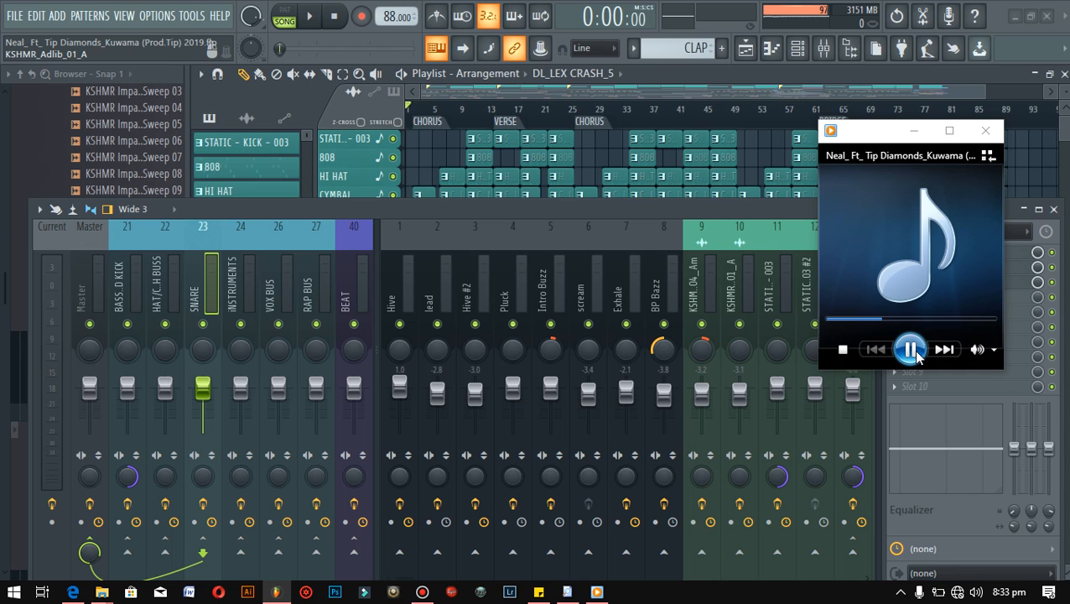
mouse_move(979, 352)
drag(982, 355, 944, 362)
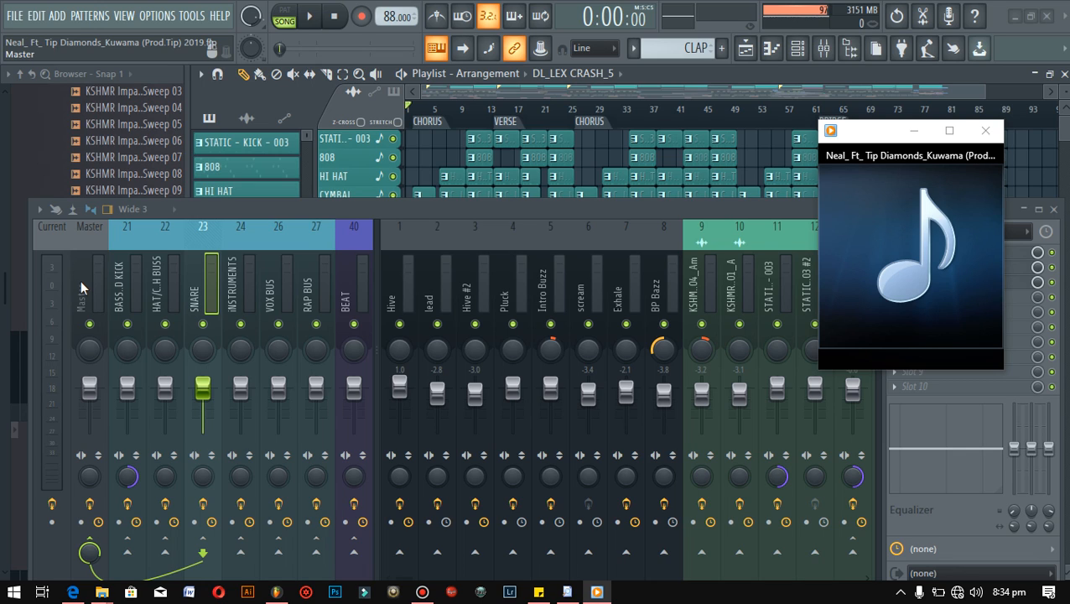
Step: Inspect the Master track and the Current track in the mixer
drag(222, 212, 231, 202)
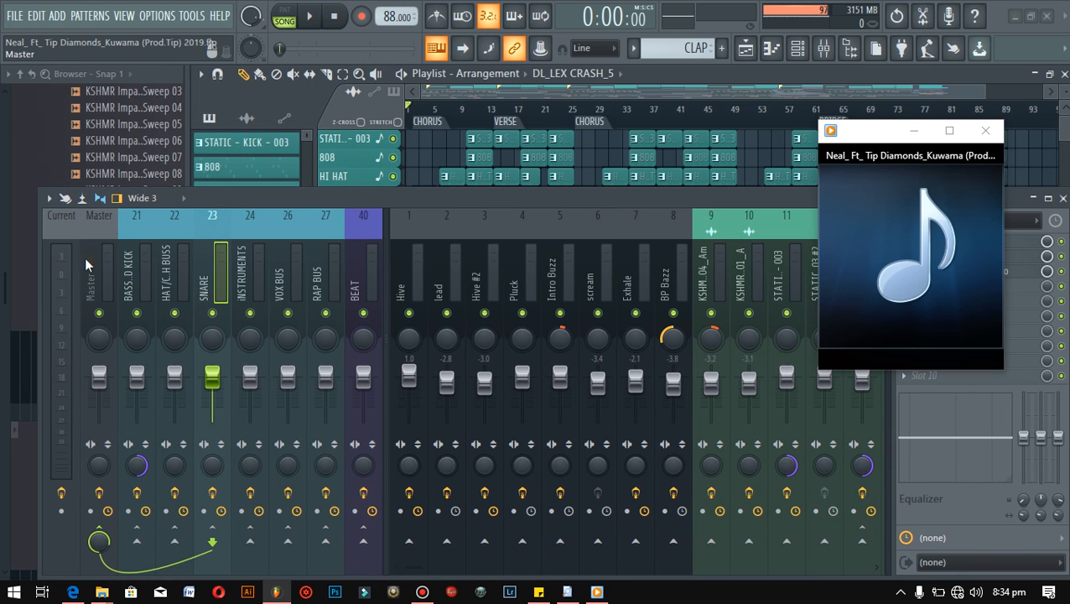
click(93, 270)
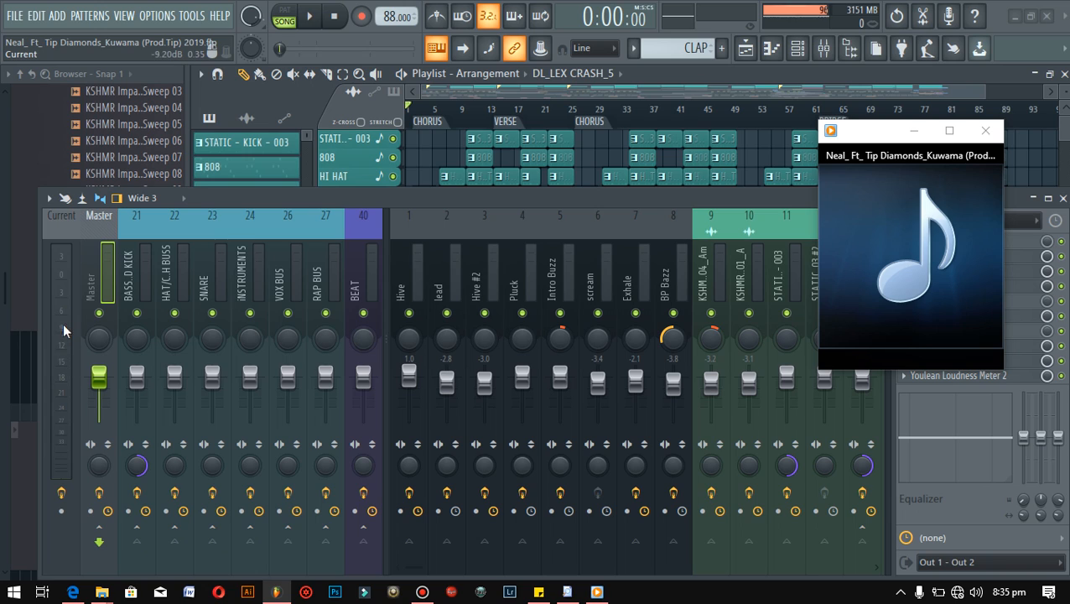
click(60, 381)
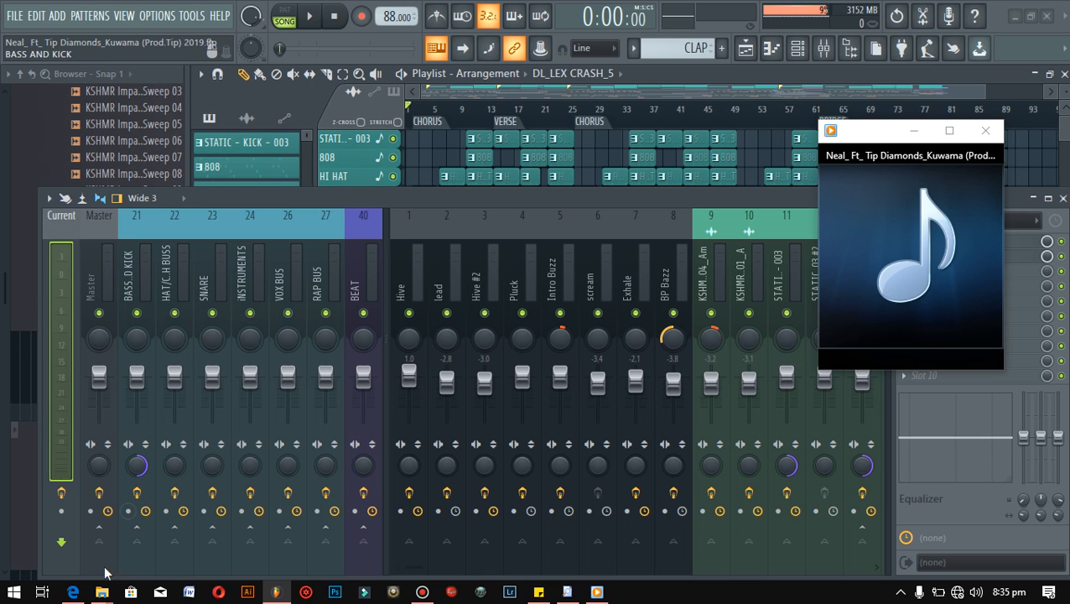
Step: Switch to Microsoft Edge and examine the cover and contents list of the Production Mixing Mastering with Waves PDF
mouse_move(76, 592)
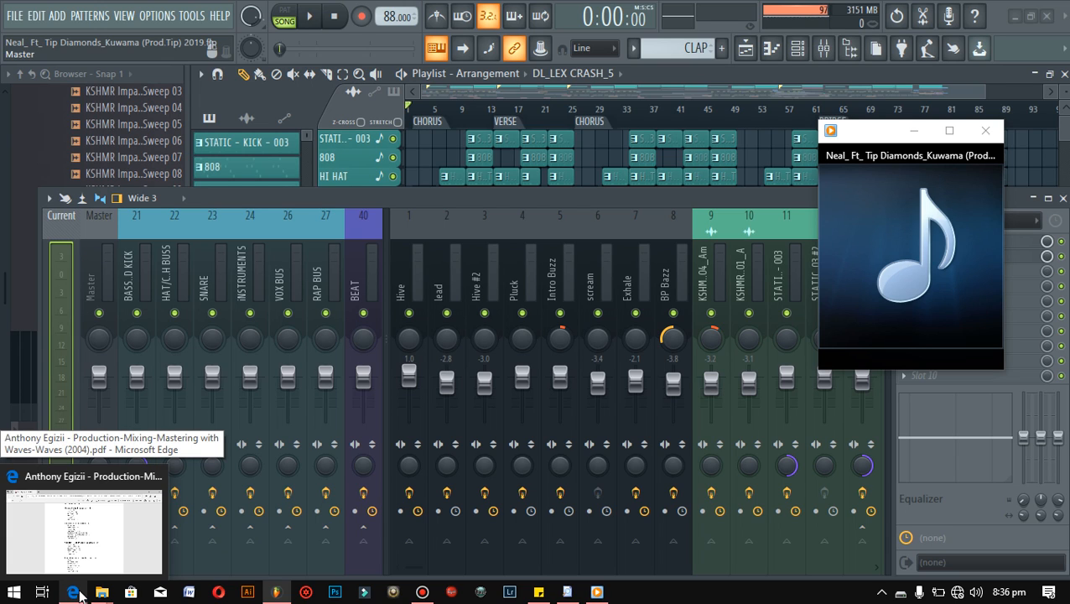
click(77, 593)
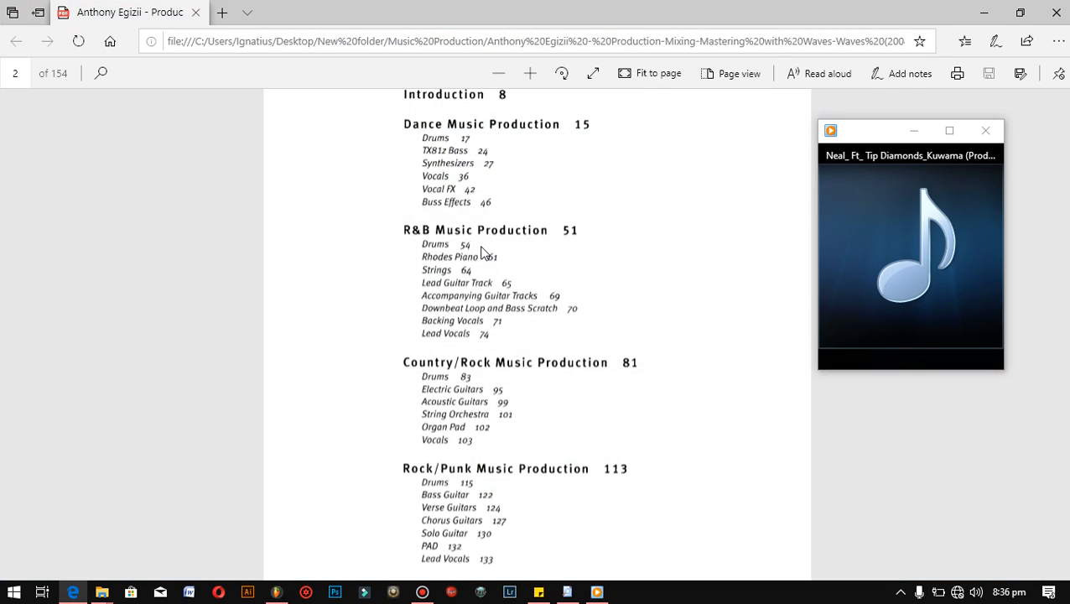
scroll(528, 273, up, 2)
scroll(528, 273, up, 8)
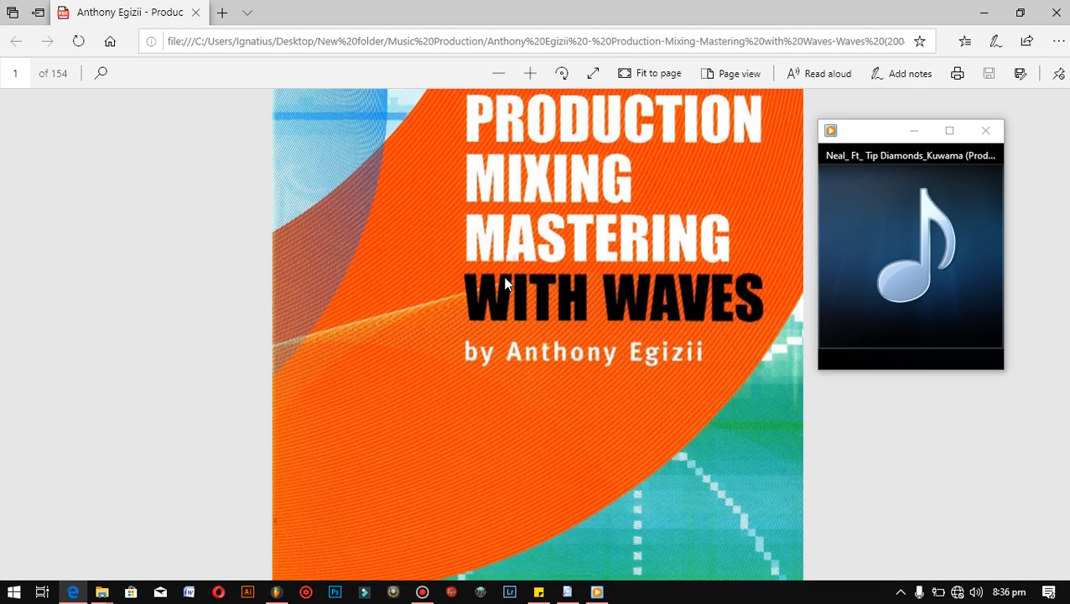
scroll(618, 359, up, 1)
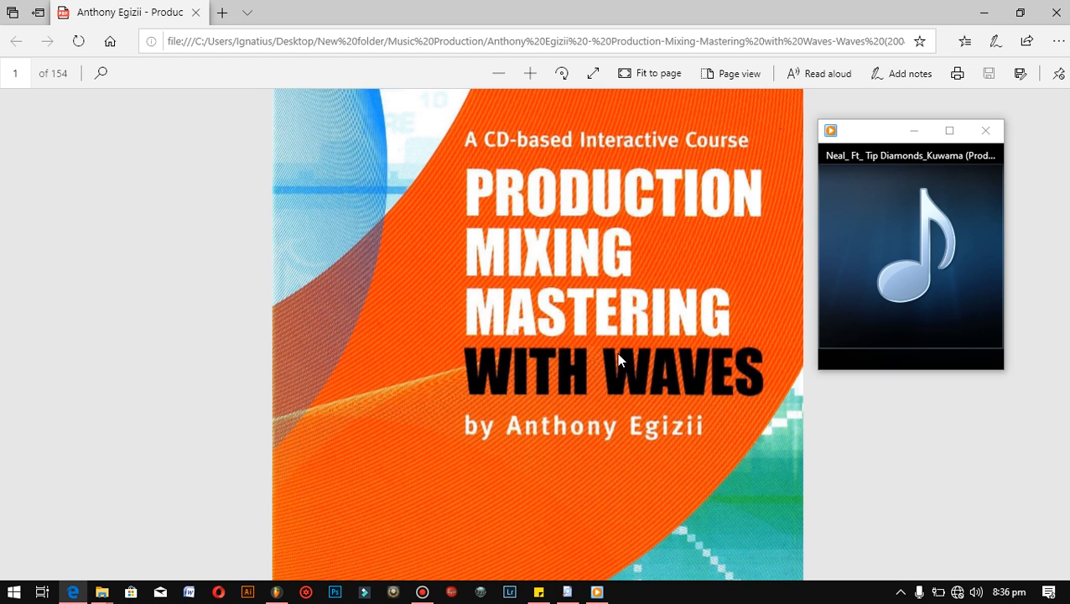
drag(867, 131, 912, 134)
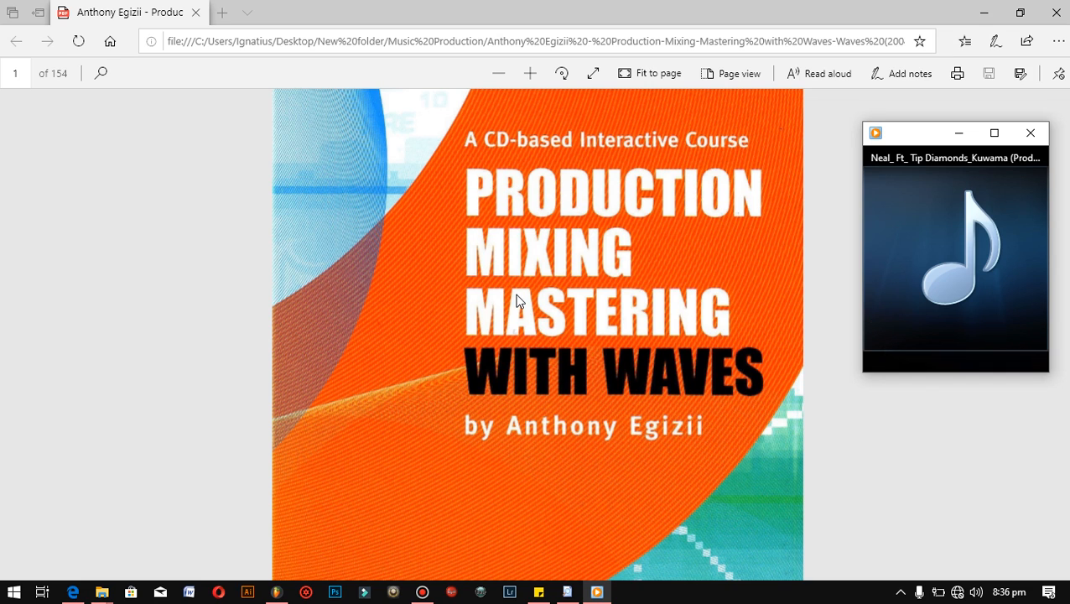
scroll(517, 297, down, 3)
scroll(517, 303, down, 1)
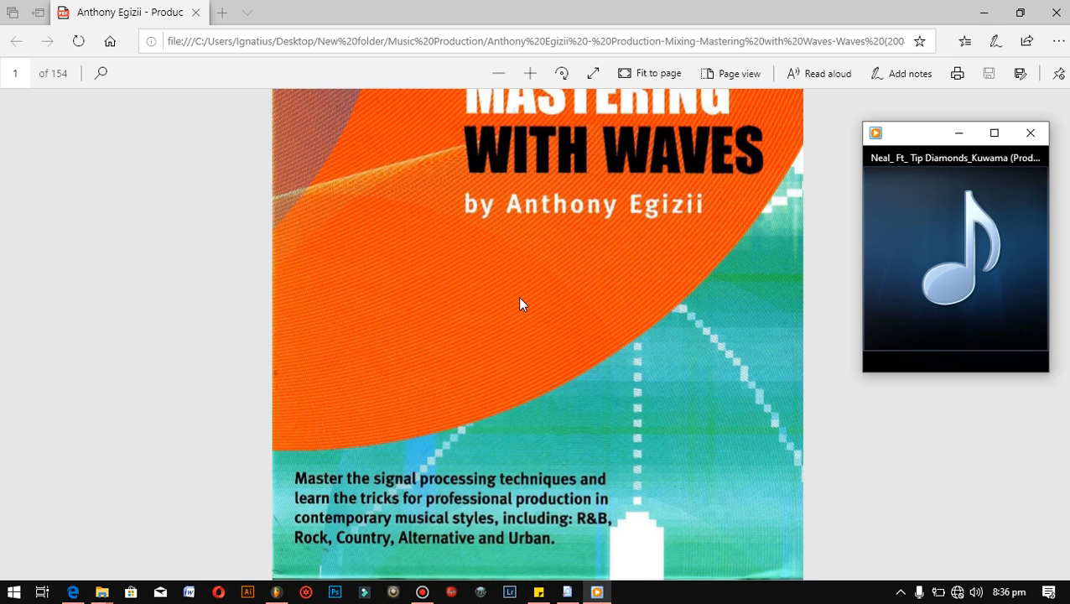
scroll(519, 303, down, 10)
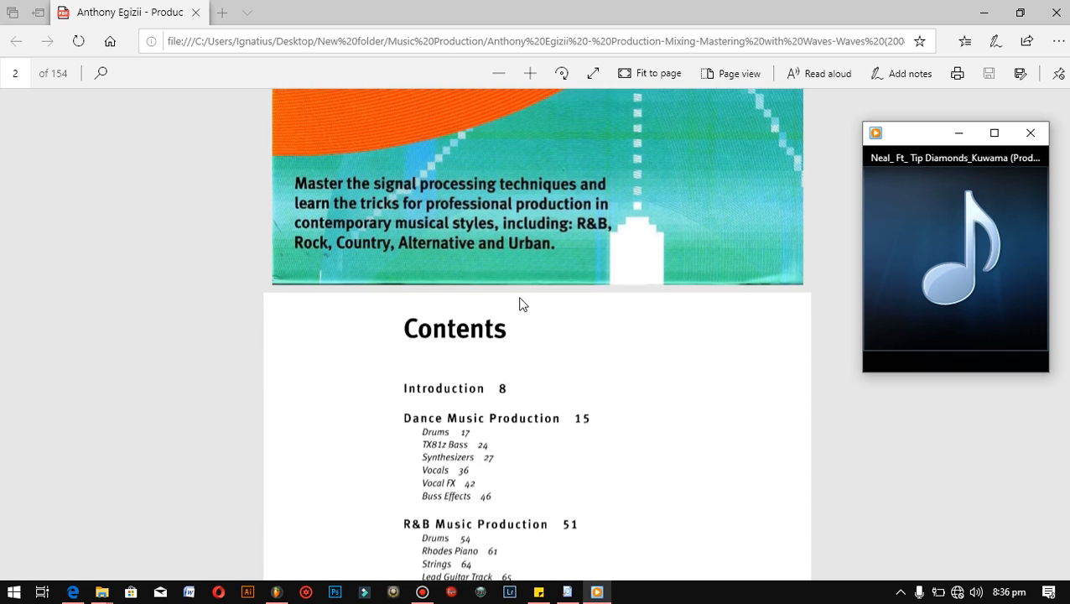
scroll(519, 303, up, 1)
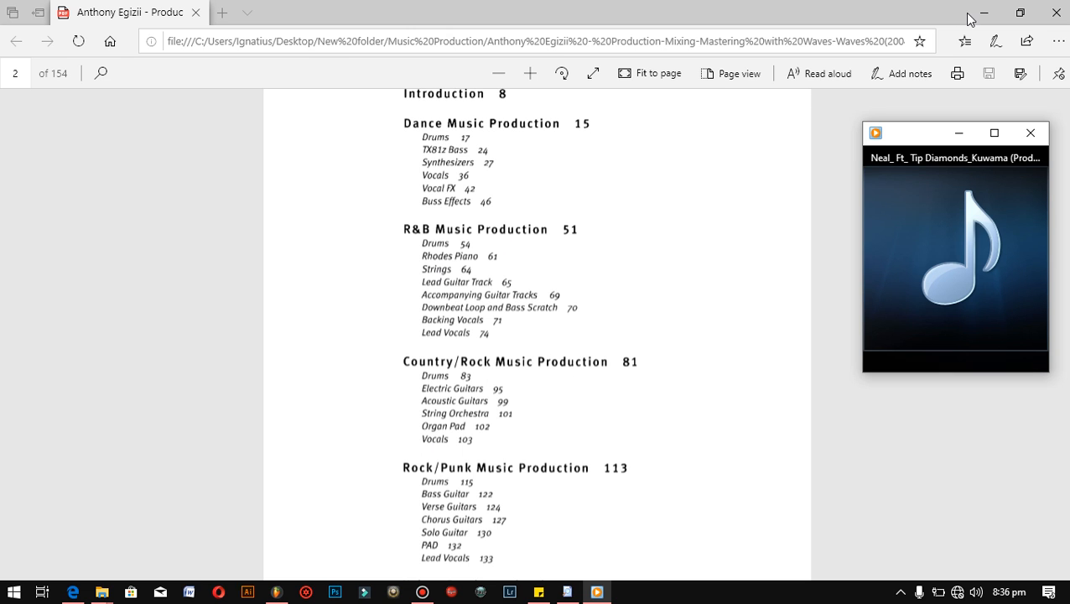
Step: Skim the PDF pages beyond the contents list, and return to the FL Studio mixer
scroll(624, 280, down, 3)
scroll(623, 281, down, 5)
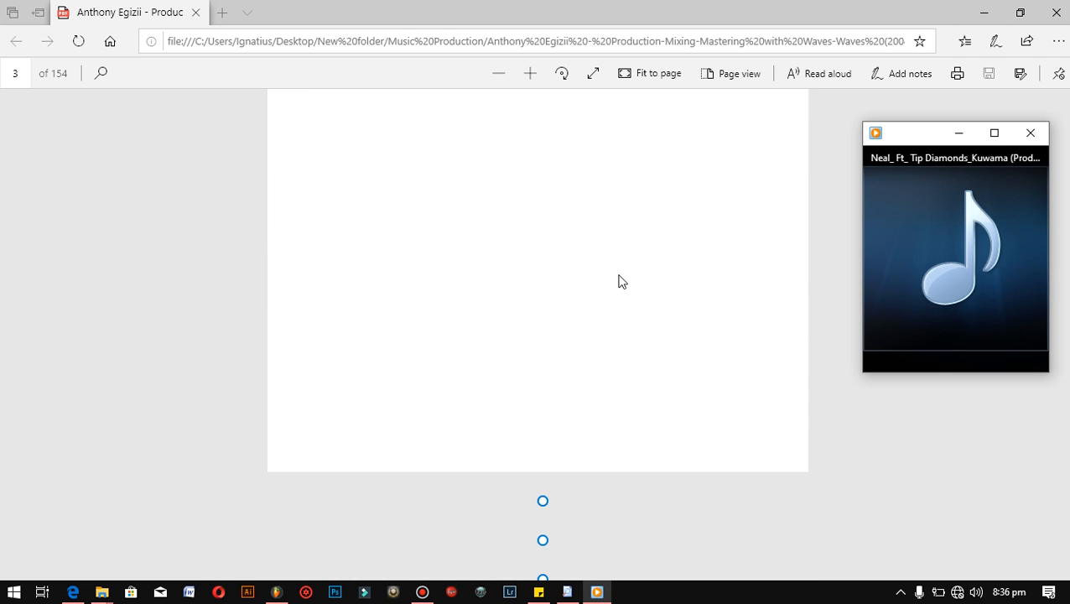
scroll(622, 281, down, 15)
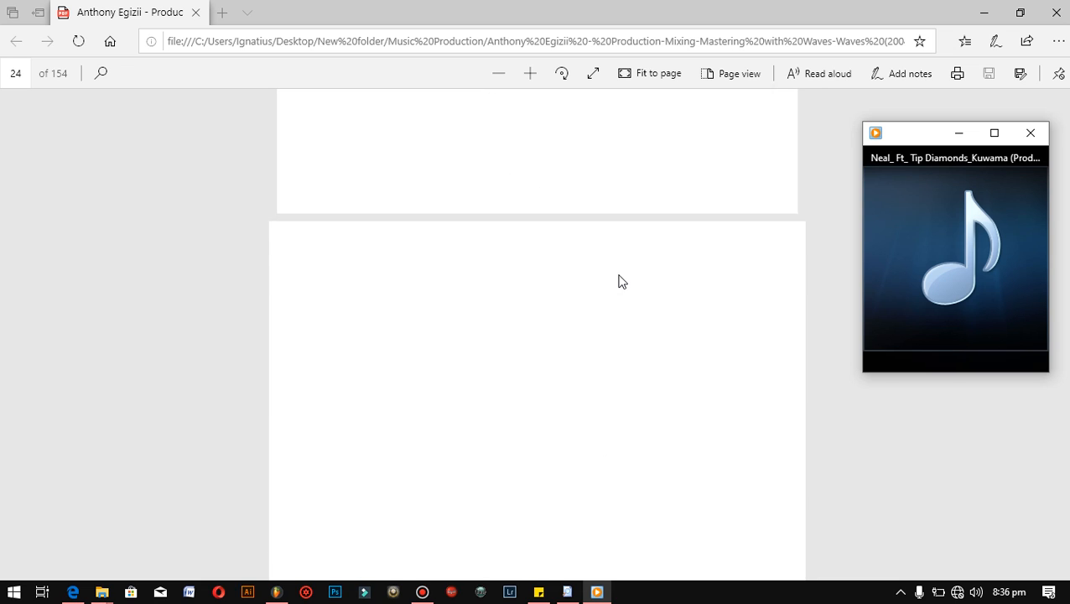
scroll(621, 280, down, 8)
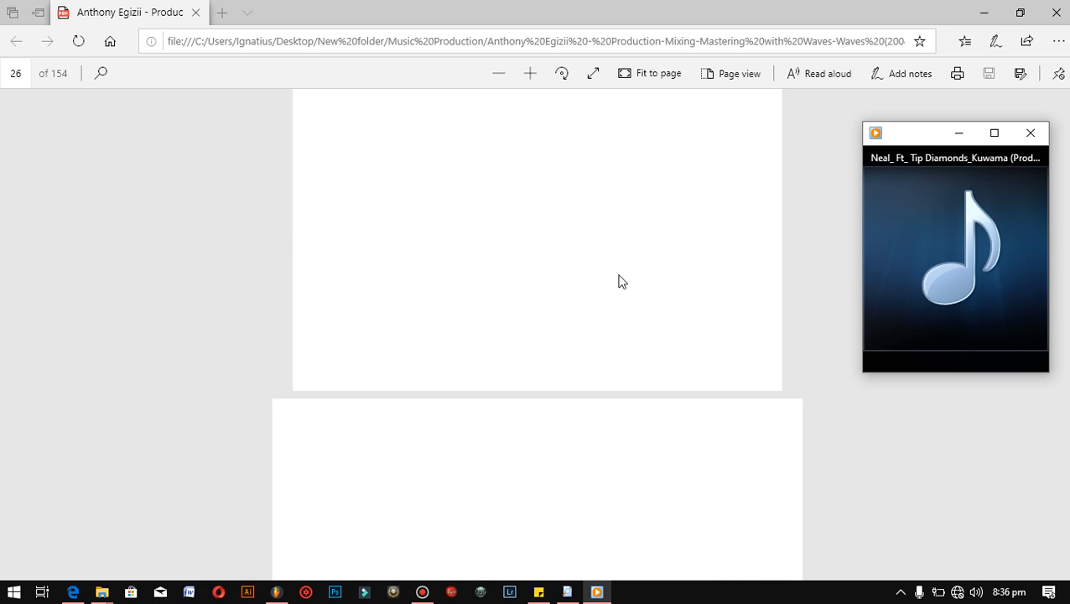
scroll(626, 247, down, 5)
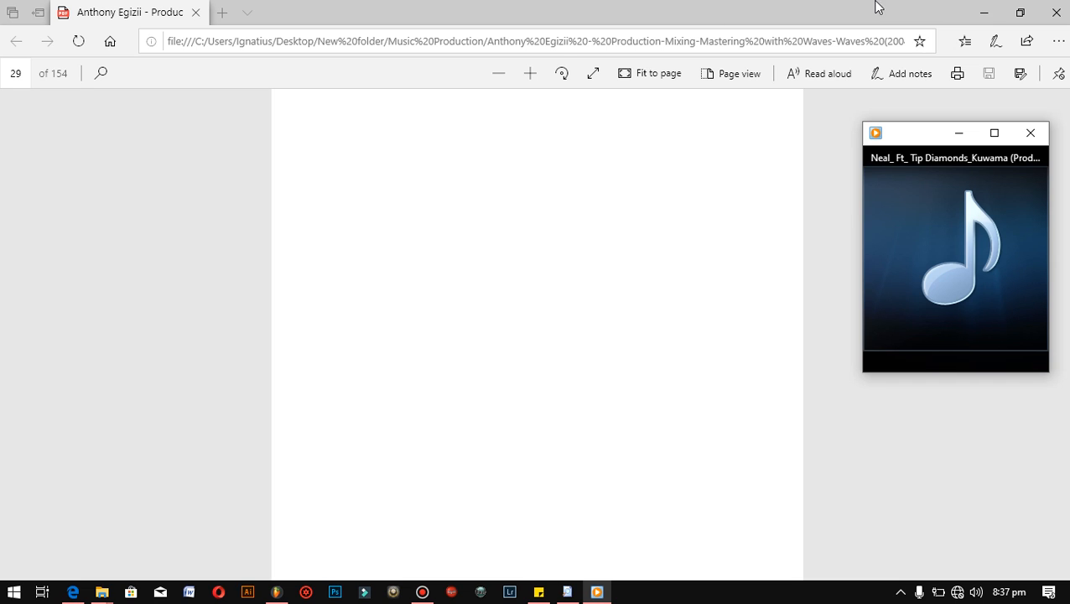
scroll(544, 310, down, 5)
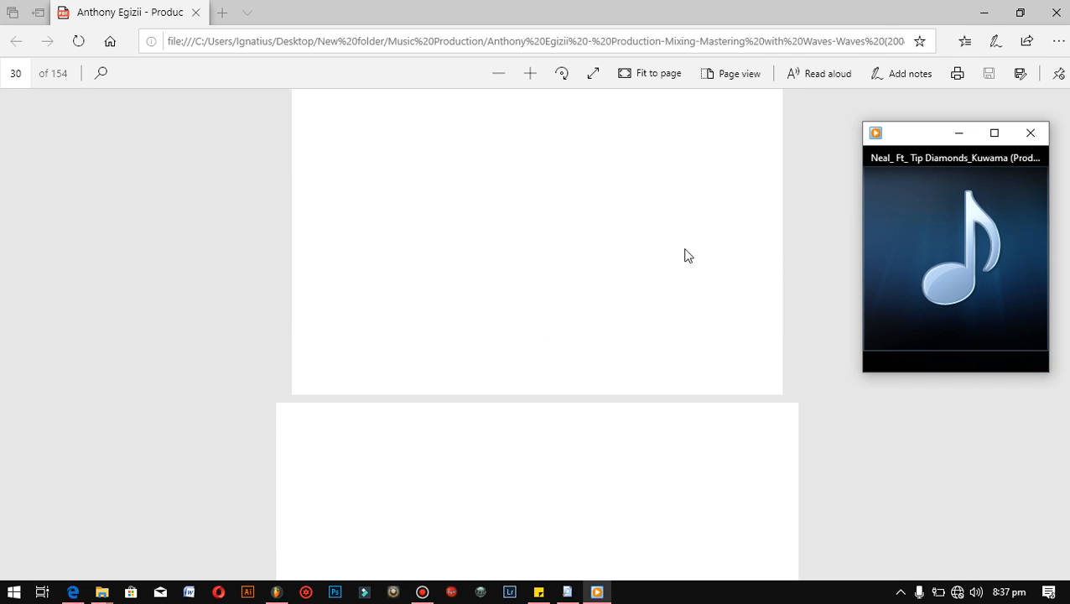
click(982, 13)
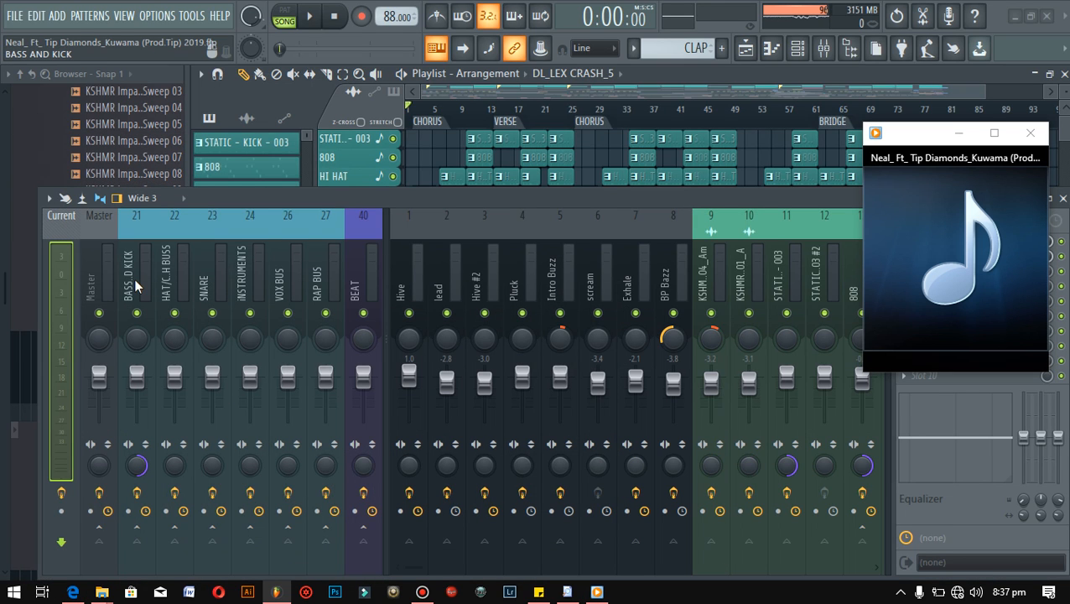
Step: Examine how the instrument tracks from Hive to BP Bazz are routed, ending on the INSTRUMENTS bus
click(410, 290)
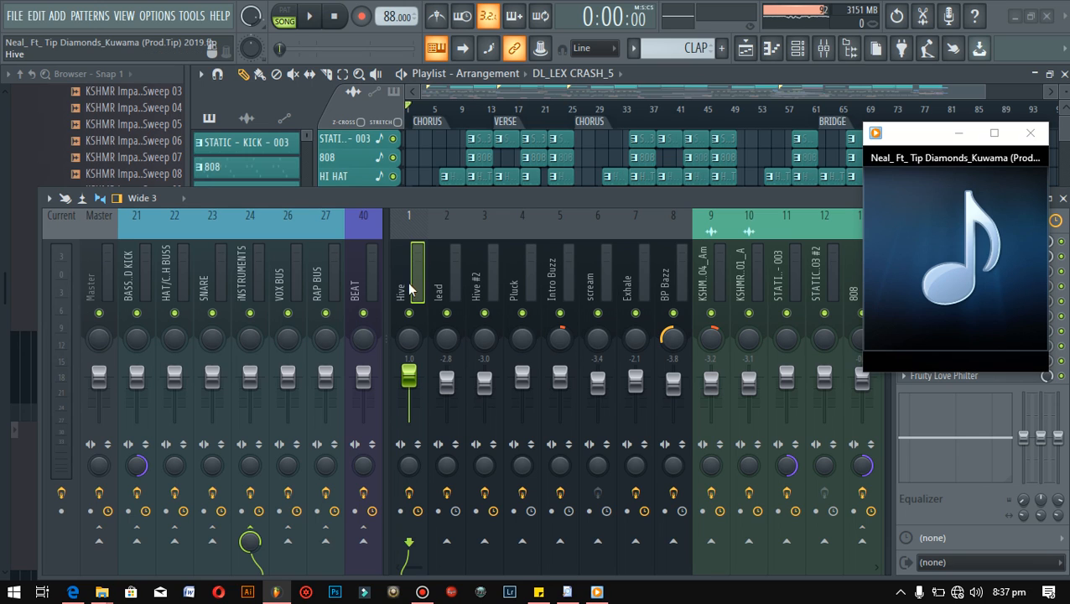
click(434, 288)
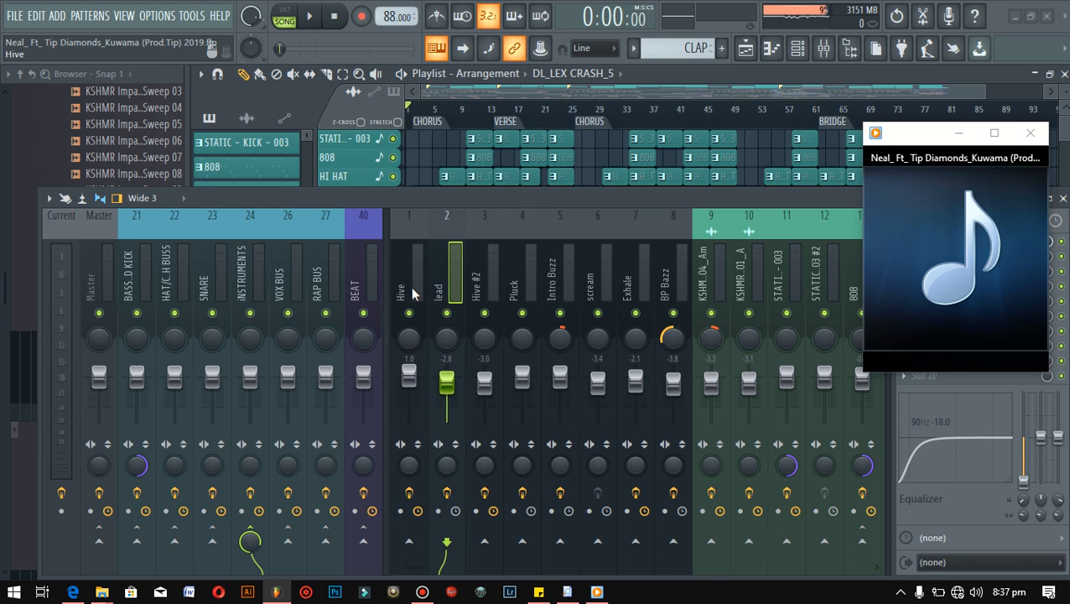
drag(410, 285, 637, 282)
click(667, 281)
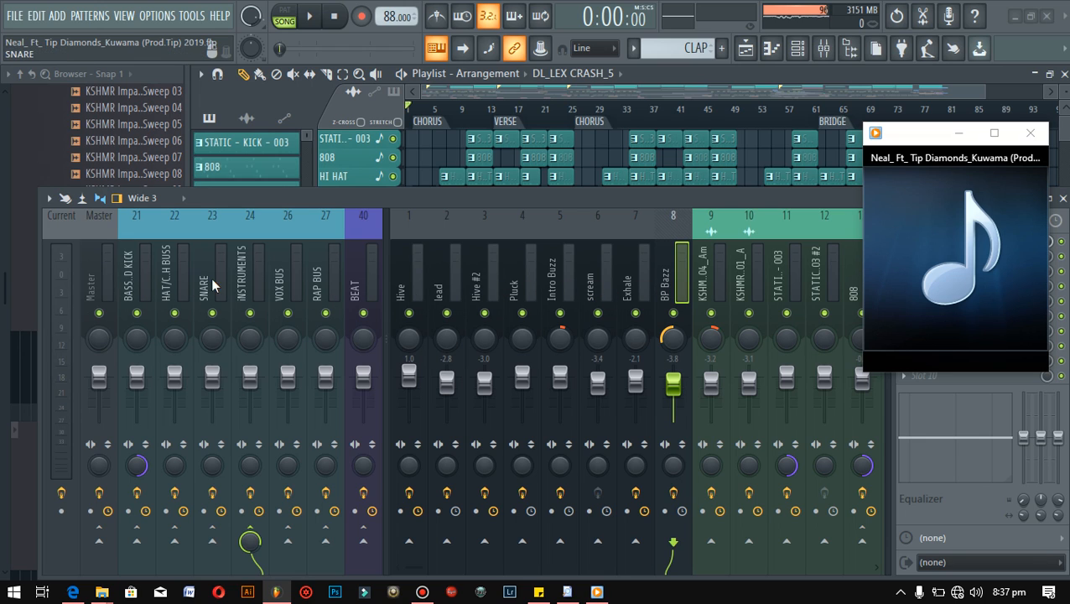
click(508, 284)
click(444, 285)
click(418, 286)
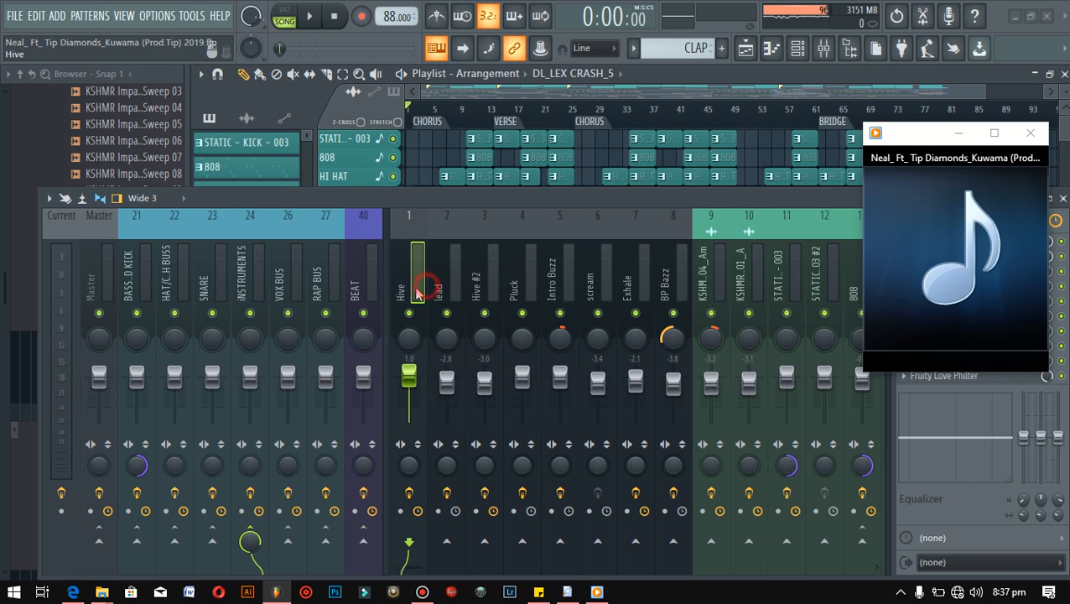
click(252, 276)
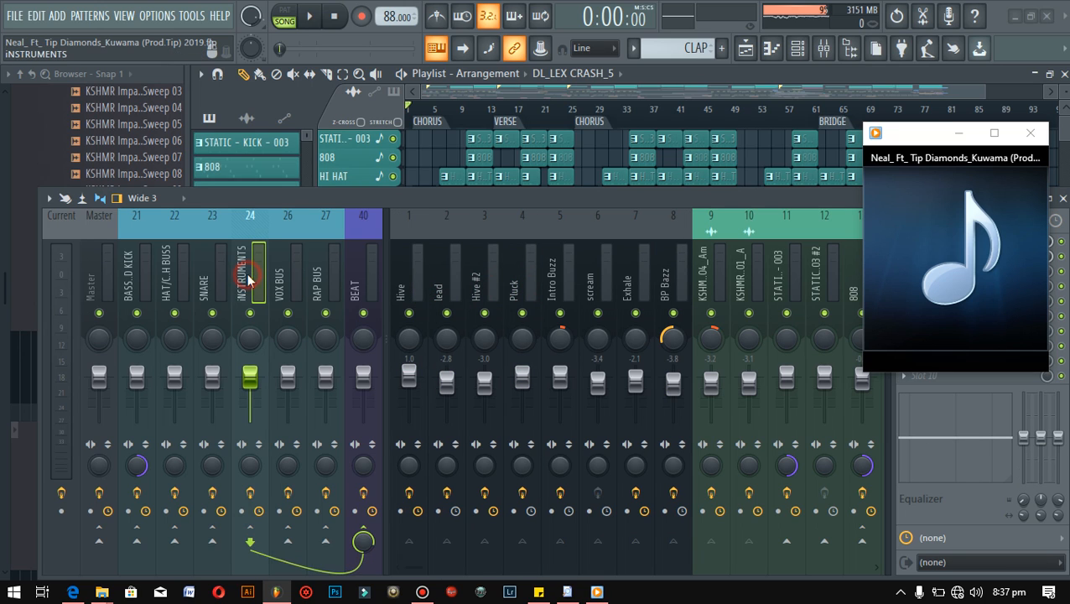
Step: Minimize the media player and inspect the L1+ Ultramaximizer and Fruity Parametric EQ 2 settings on the INSTRUMENTS bus
click(960, 135)
drag(692, 198, 662, 180)
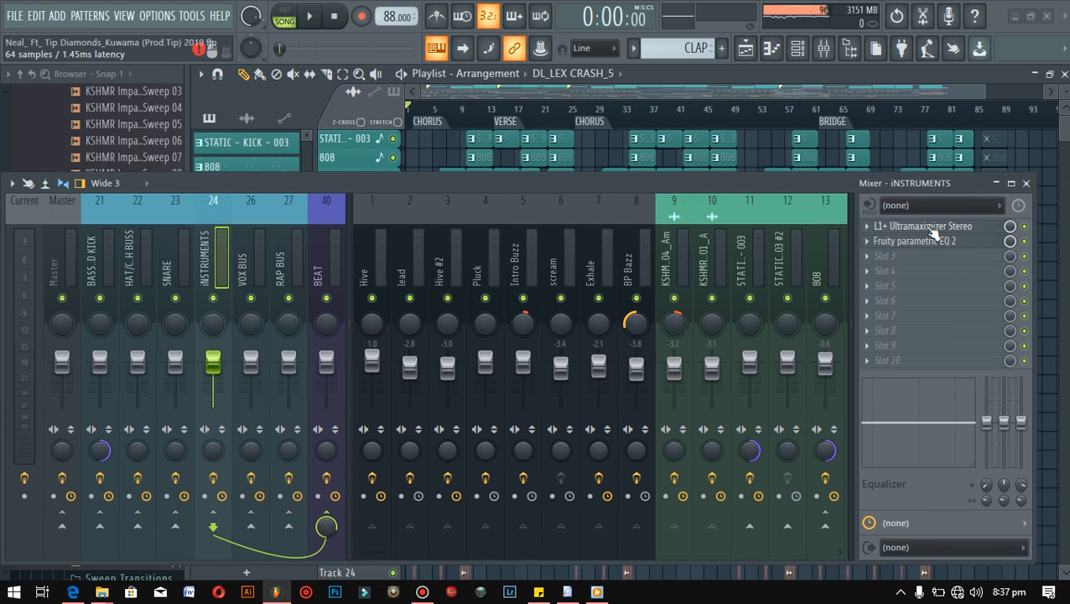
click(922, 228)
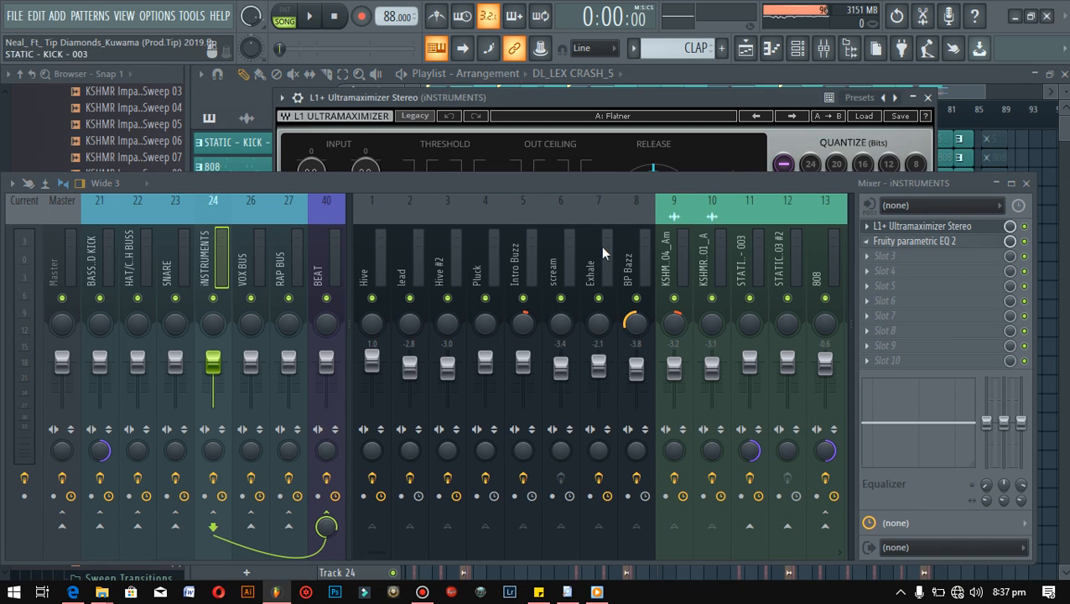
drag(533, 179, 555, 320)
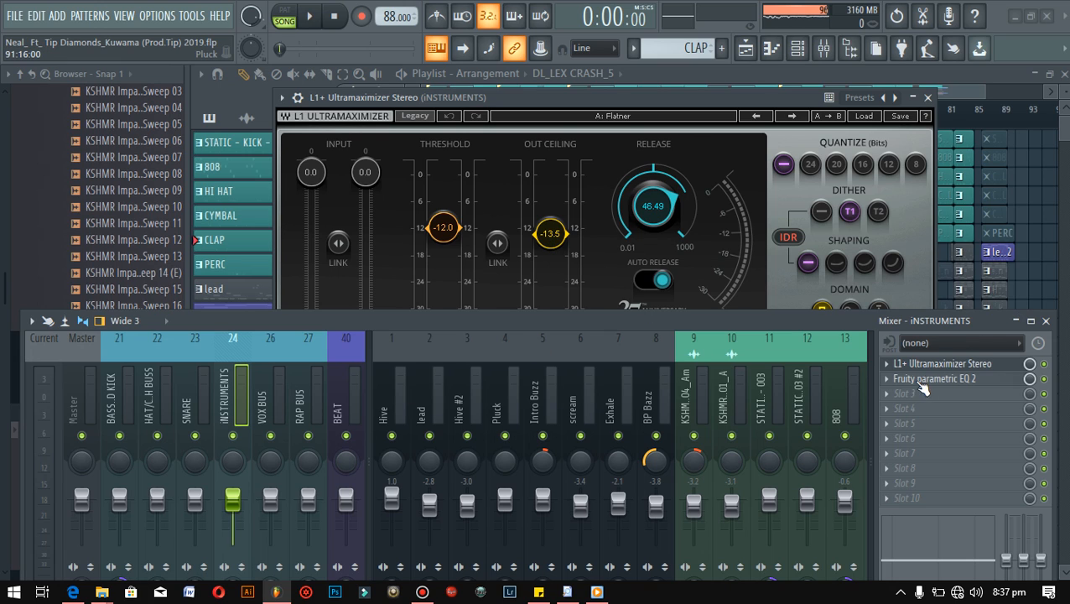
click(951, 381)
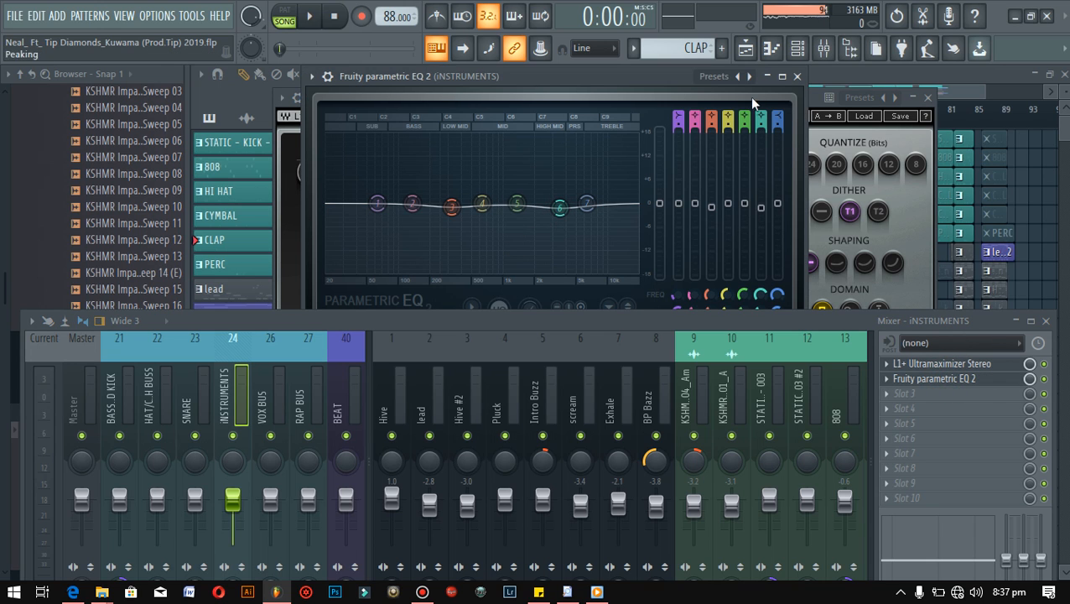
click(797, 77)
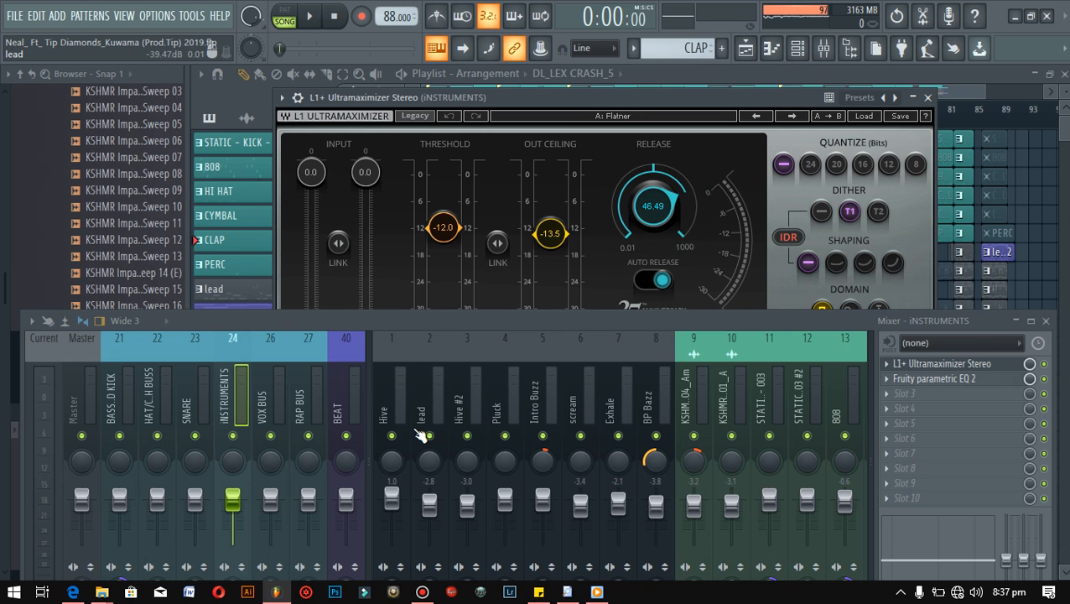
Step: Select the 808 track and reposition the mixer to examine its effects and its routing to the bass and kick bus
scroll(500, 387, right, 6)
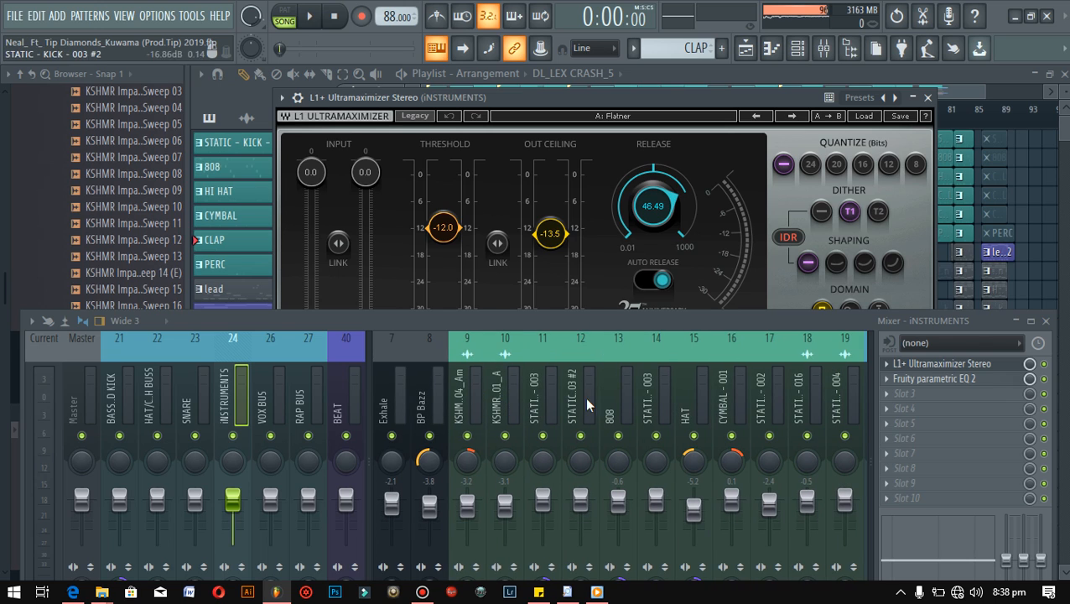
click(617, 405)
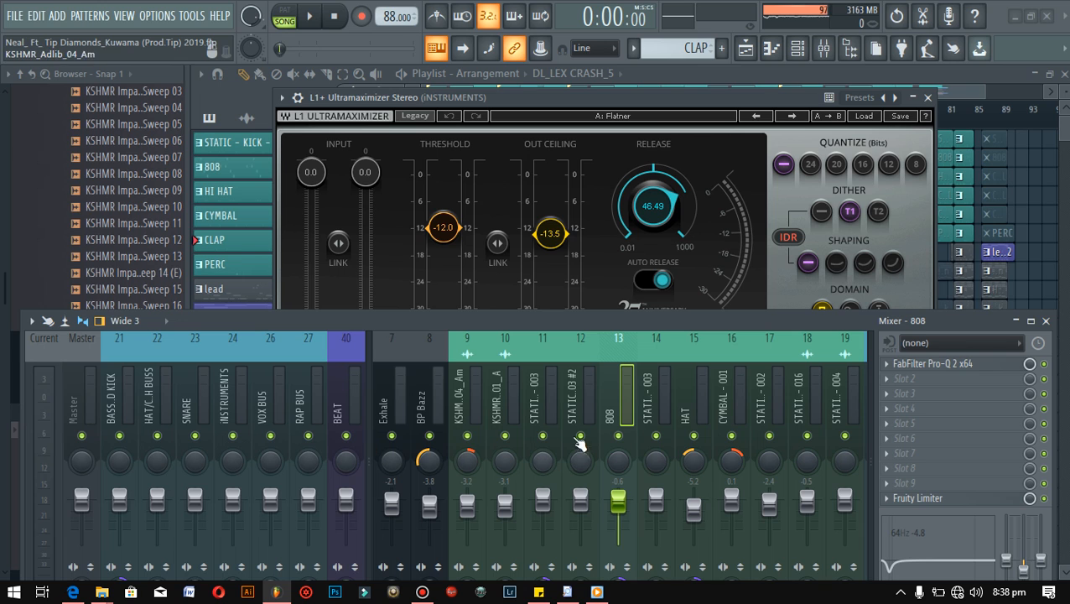
drag(292, 320, 298, 133)
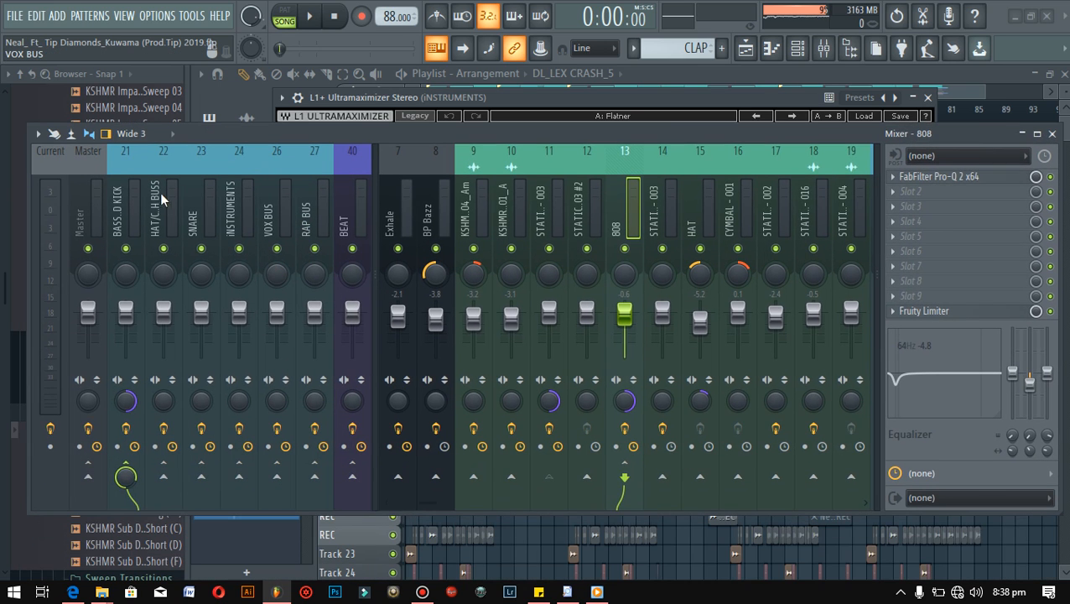
Step: Inspect the L1+ Ultramaximizer settings on the BASS AND KICK bus, and return to the INSTRUMENTS bus
click(123, 216)
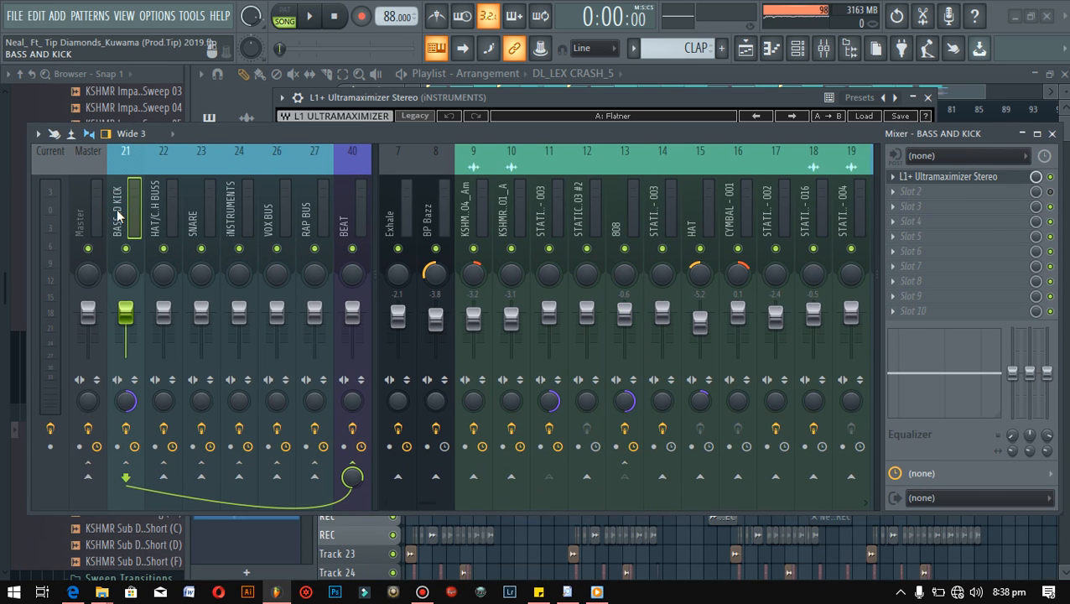
click(936, 178)
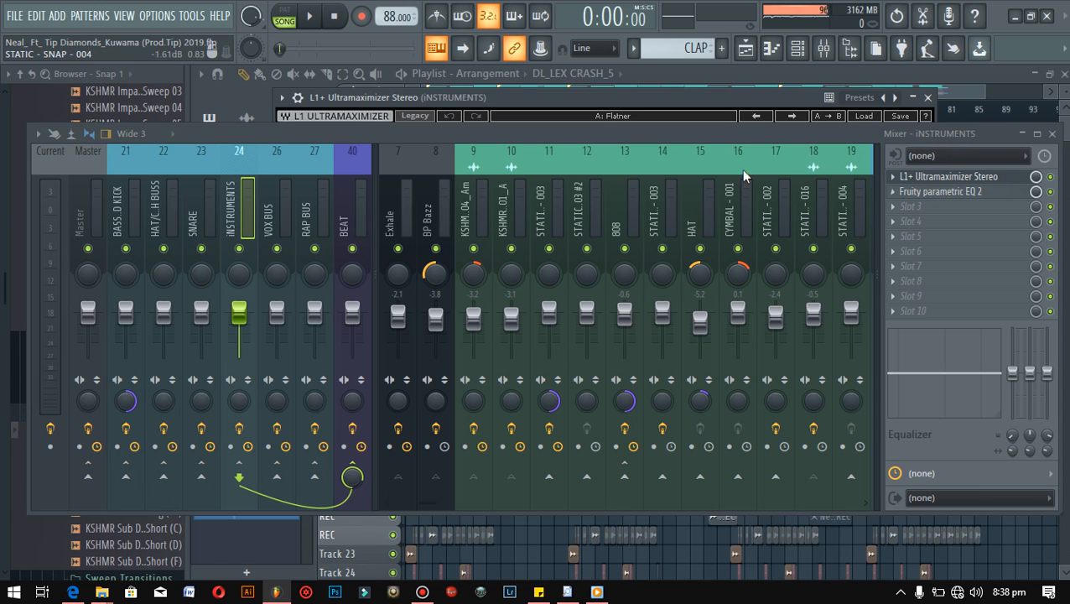
click(118, 199)
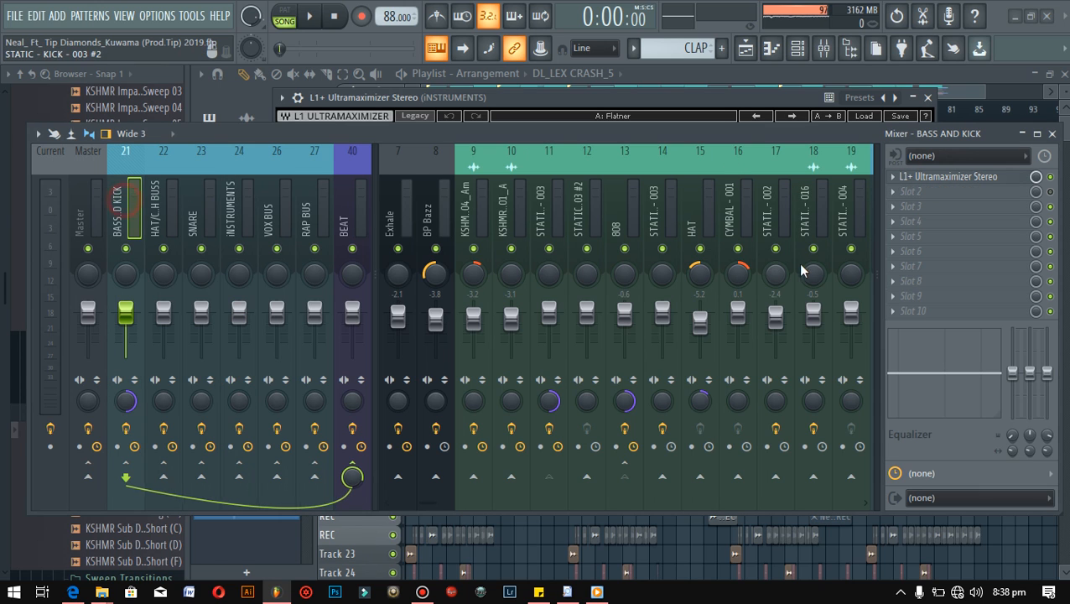
click(936, 179)
drag(631, 132, 657, 346)
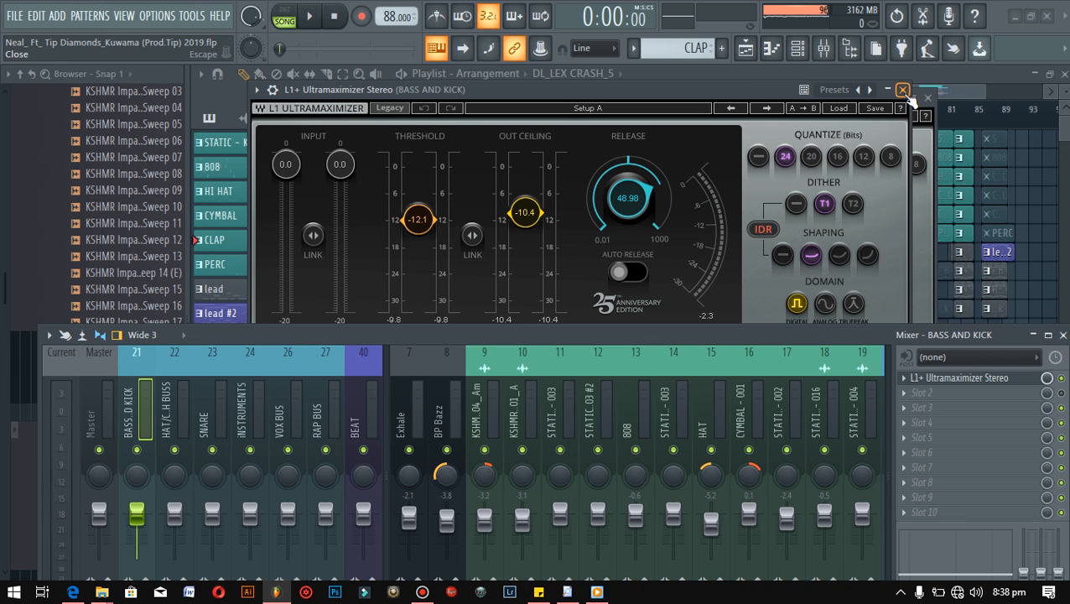
click(250, 411)
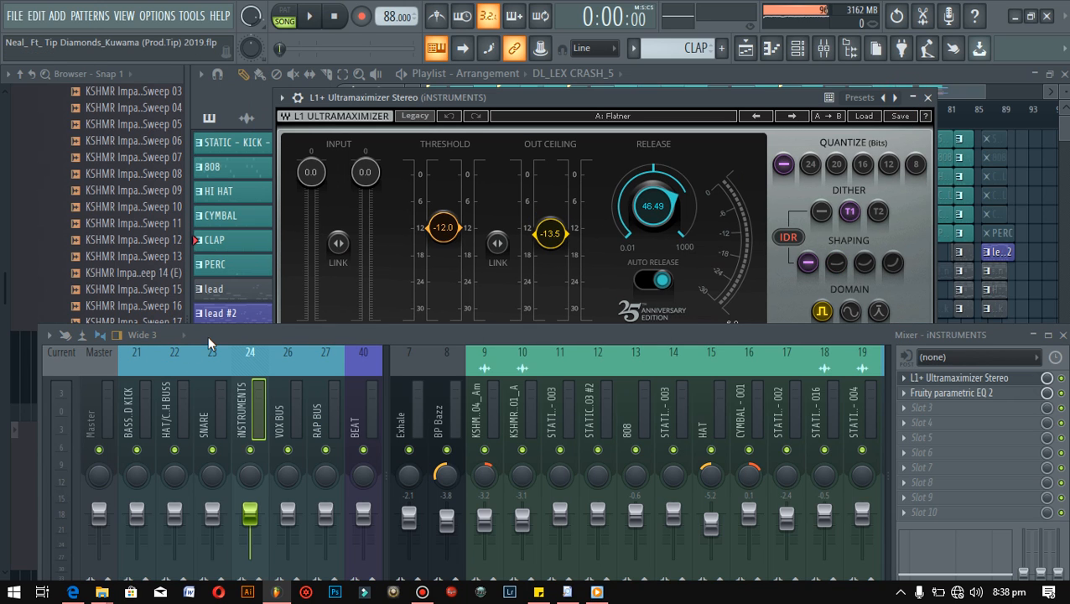
drag(221, 335, 198, 241)
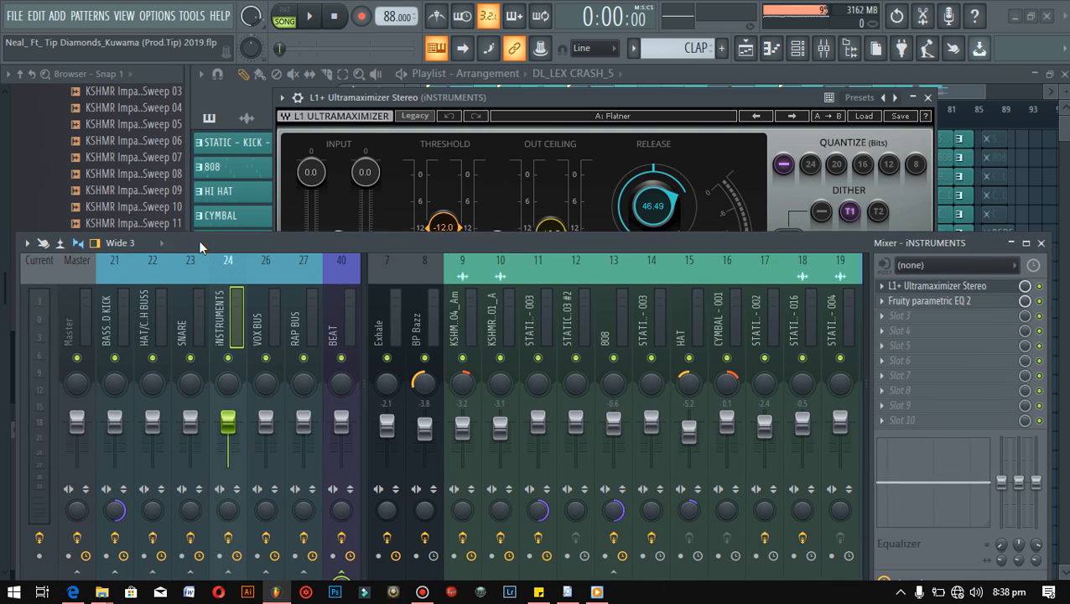
Step: Inspect the Q10 and L1+ Ultramaximizer settings on the HAT/CRASGH BUSS, and close both plugin windows
click(152, 308)
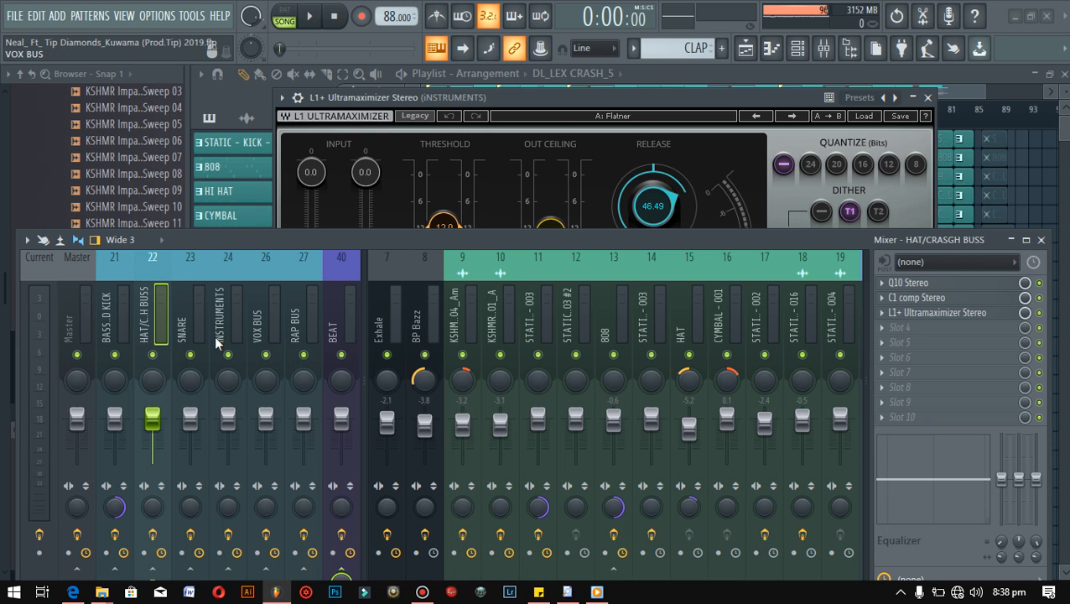
click(914, 283)
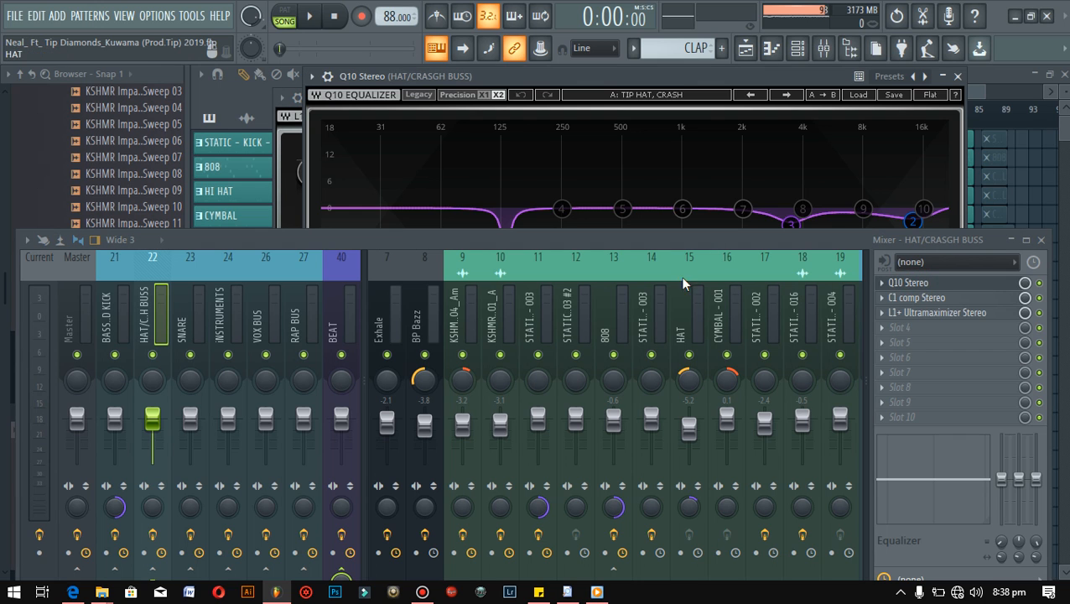
drag(568, 248, 563, 321)
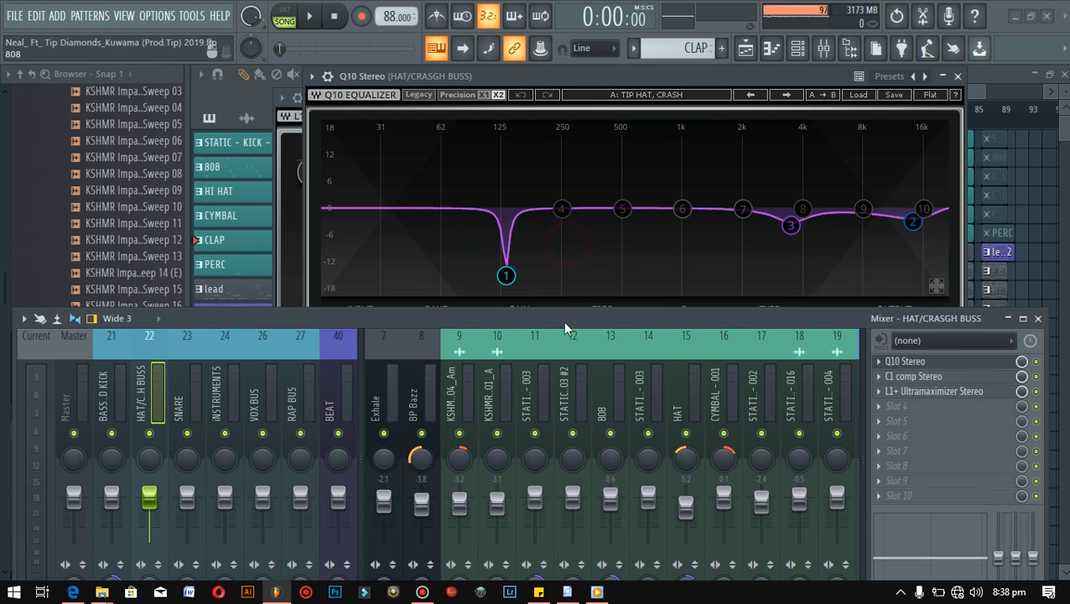
click(920, 392)
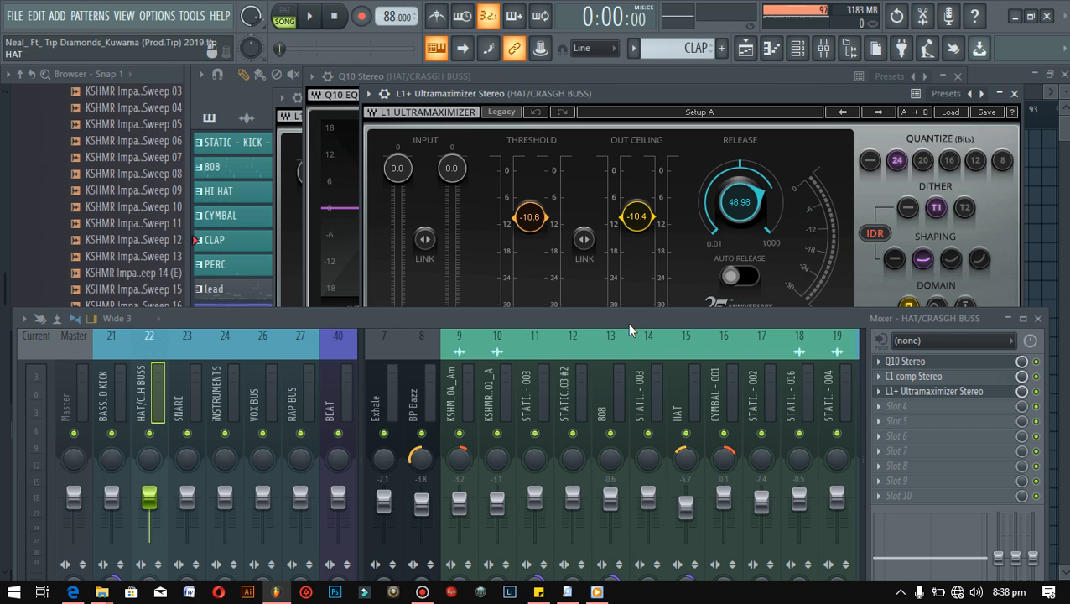
click(1014, 94)
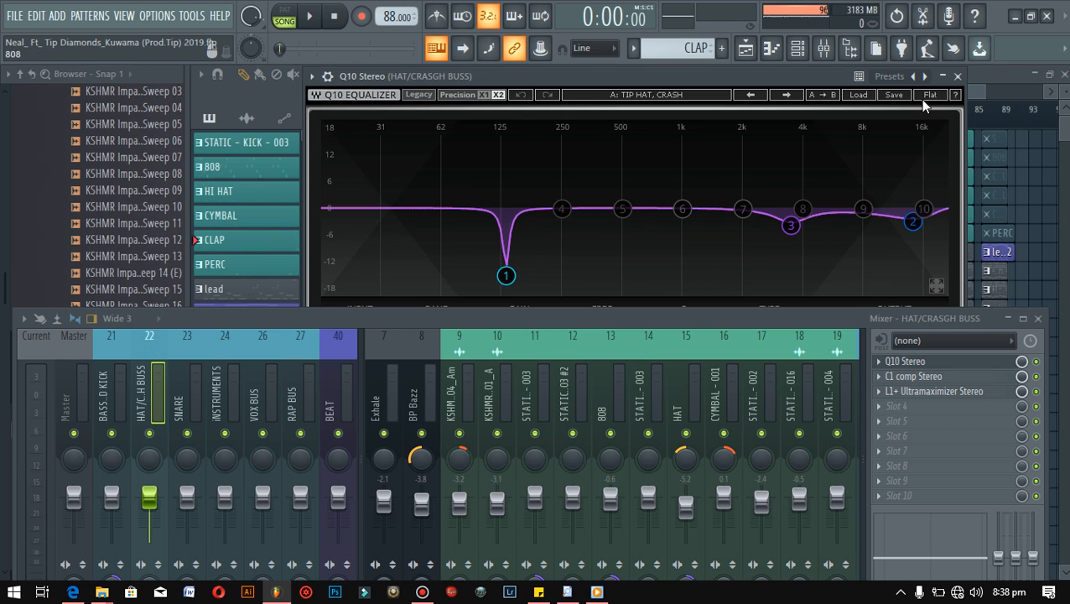
click(958, 76)
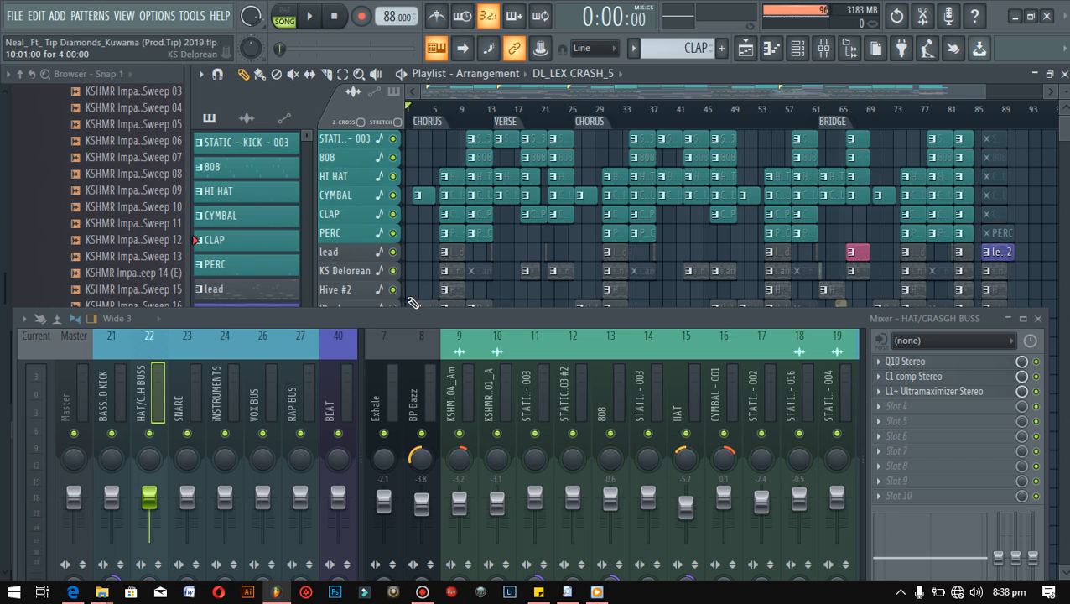
Step: Look through the mixer tracks and check the effects on the Hive, lead, Pluck and scream tracks
scroll(384, 373, down, 9)
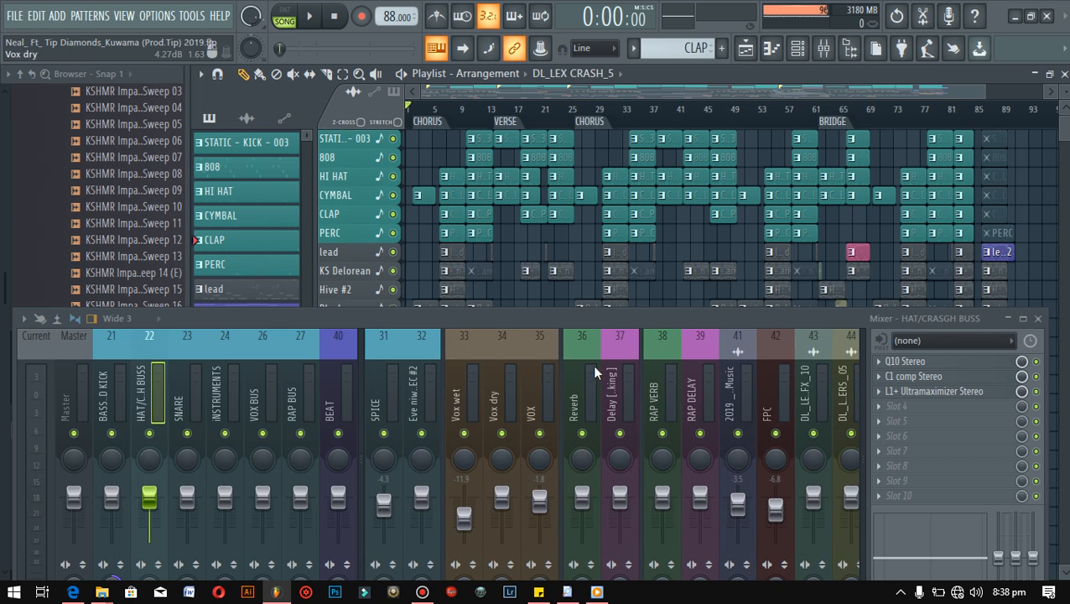
scroll(510, 403, up, 11)
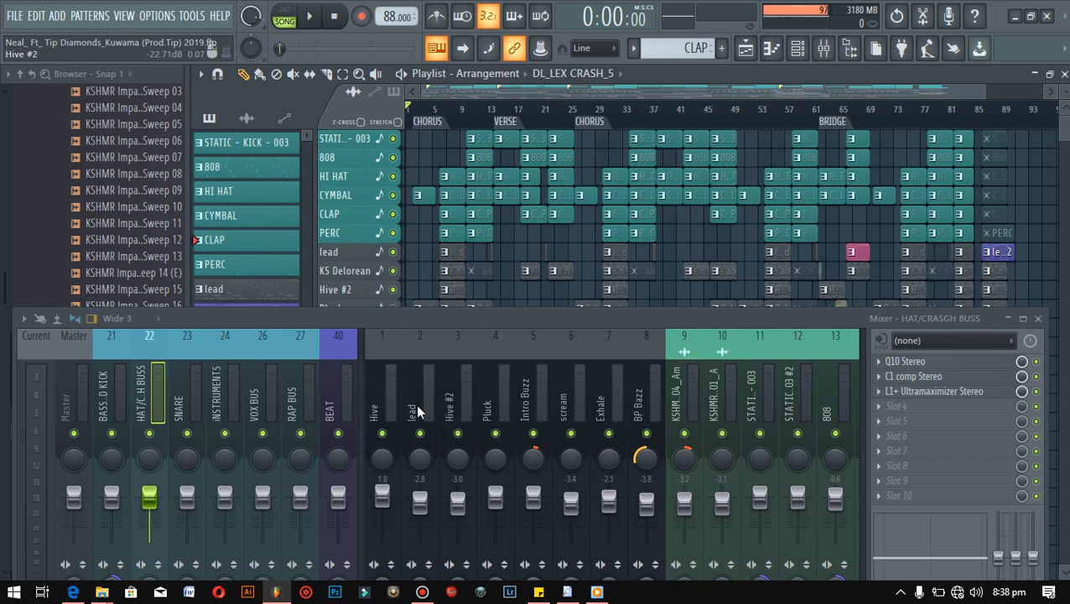
click(381, 408)
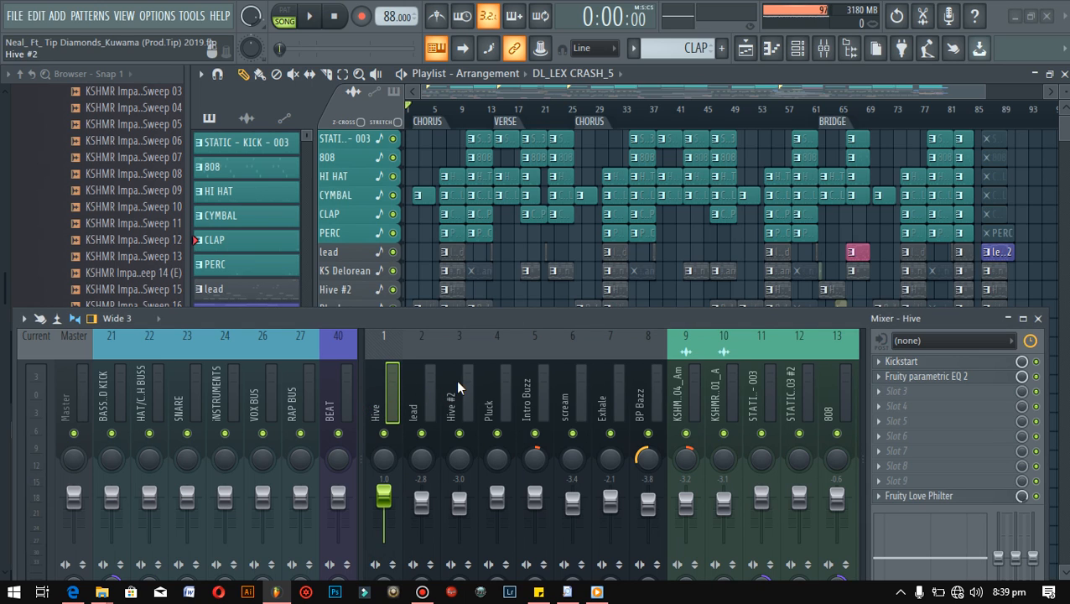
click(413, 394)
click(493, 387)
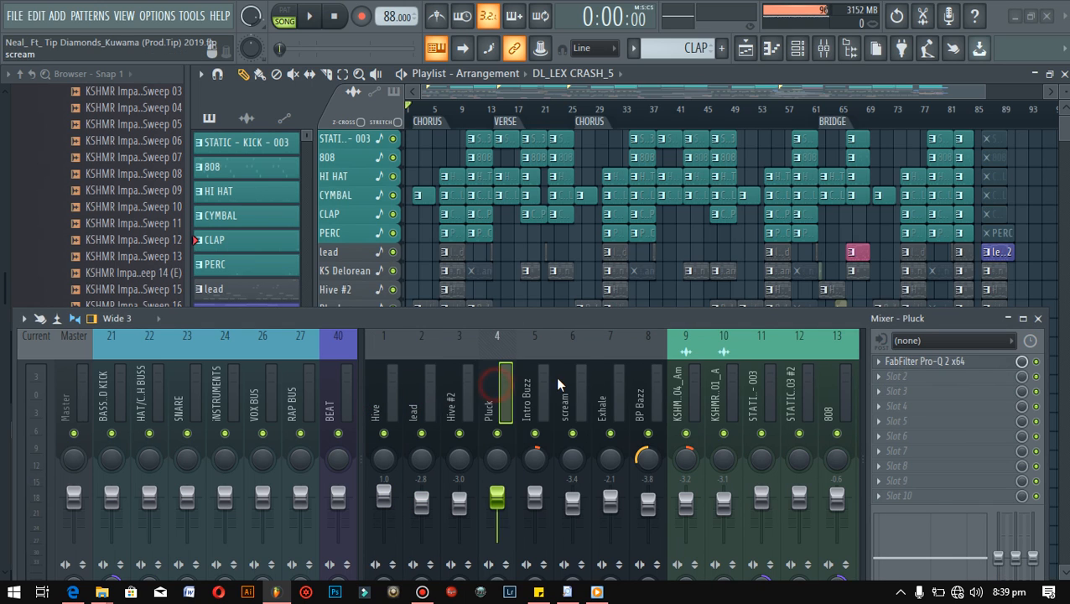
click(563, 389)
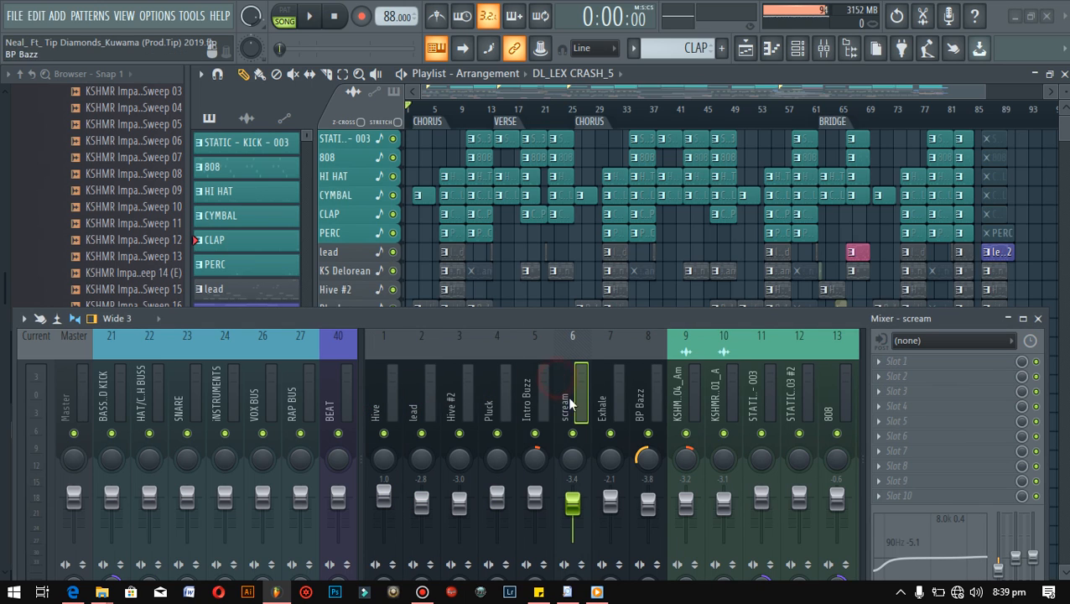
Step: Compare the effect chains and routing of the Master track and the BASS AND KICK bus, with the mixer moved up
click(69, 393)
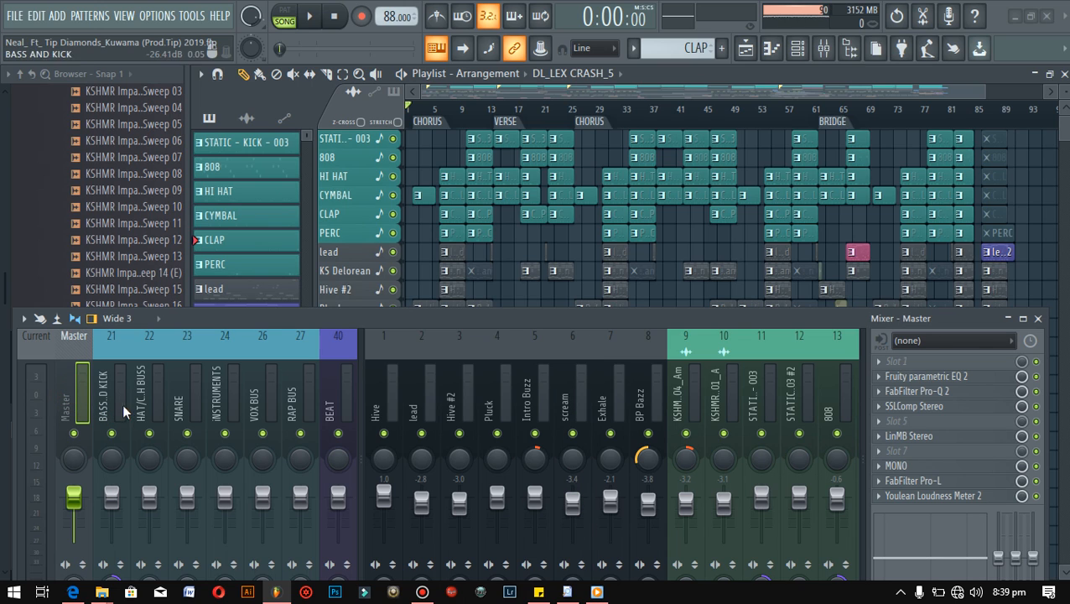
click(96, 403)
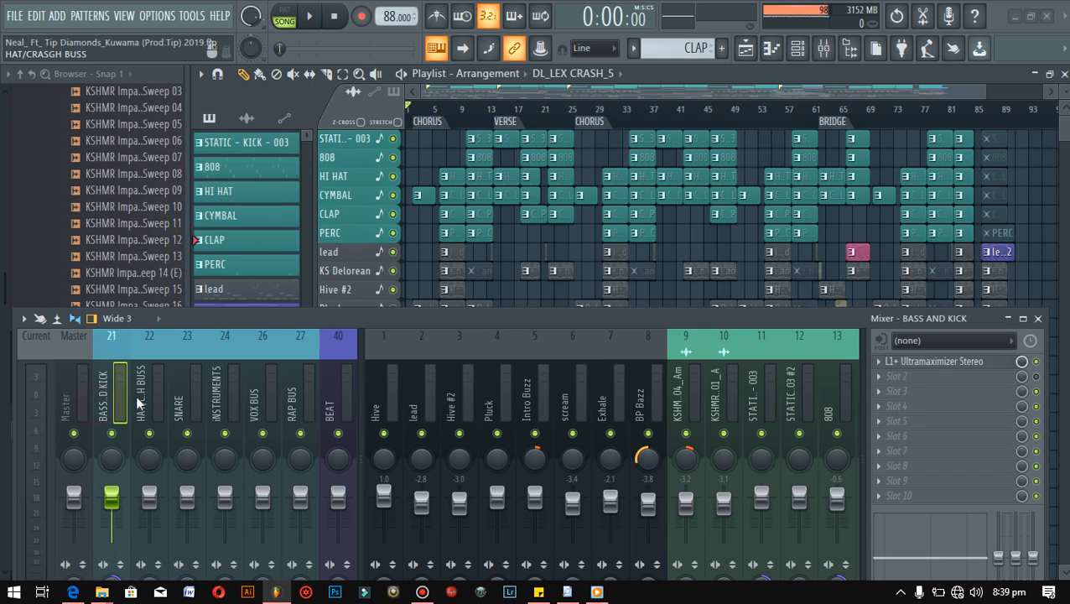
drag(202, 319, 182, 208)
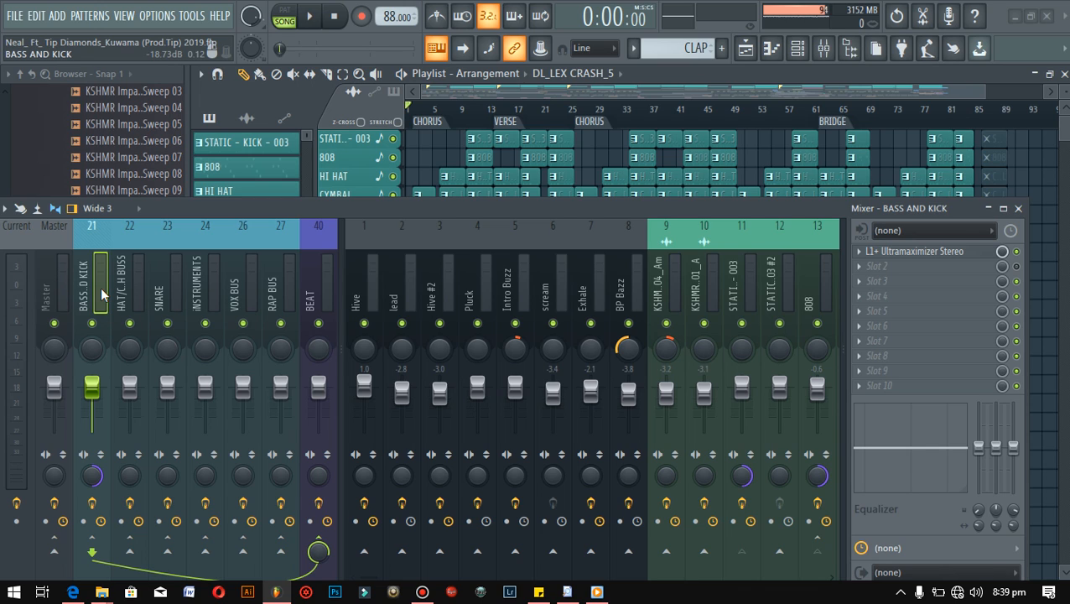
click(53, 296)
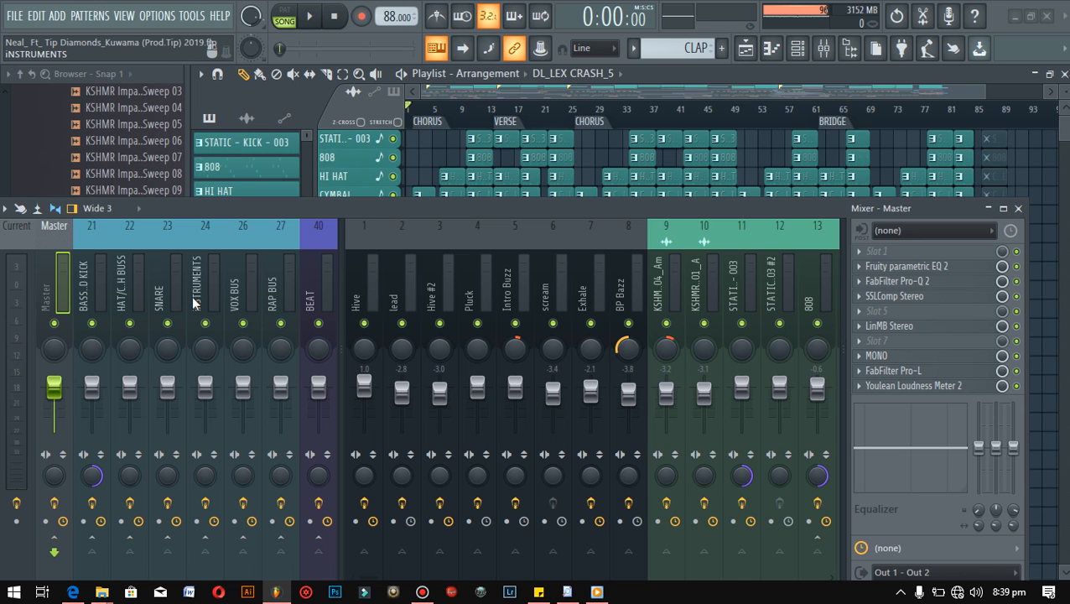
click(104, 286)
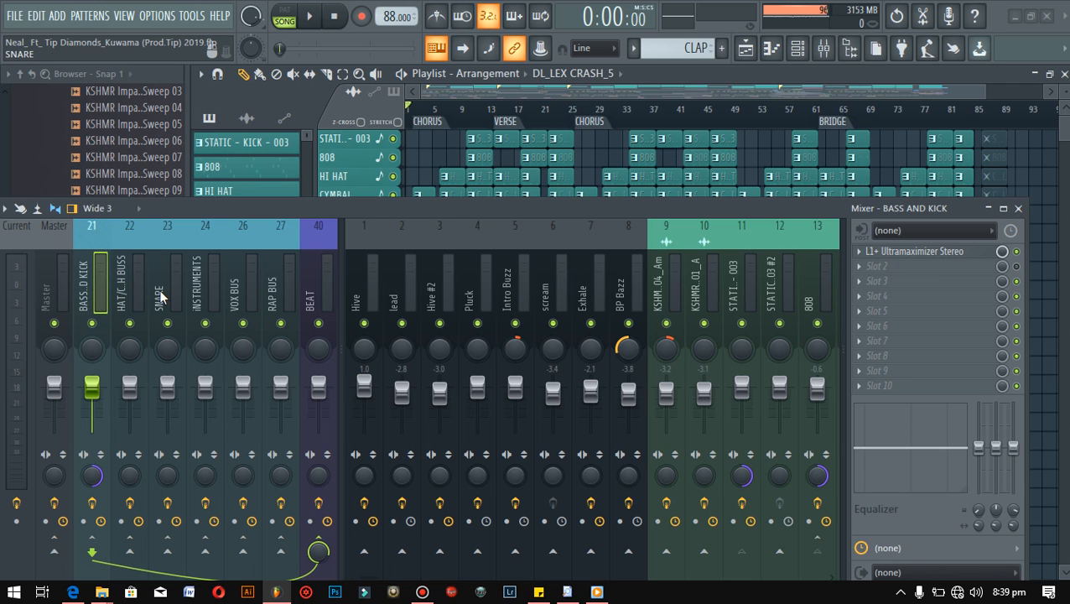
click(57, 293)
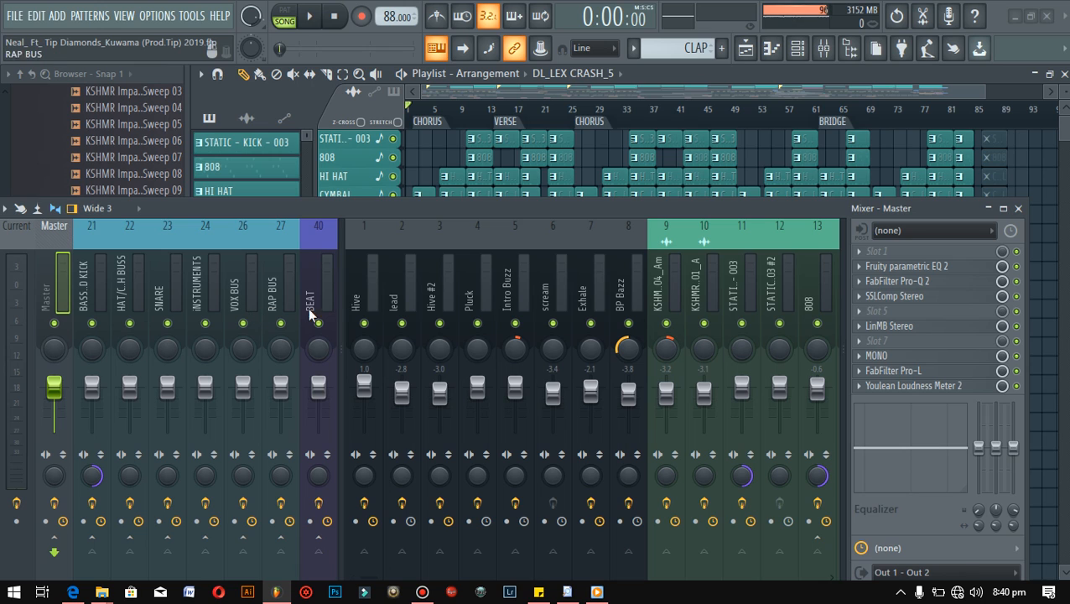
Step: Examine the effects and bus routing of the instrument tracks from Hive to Exhale
click(360, 291)
click(413, 297)
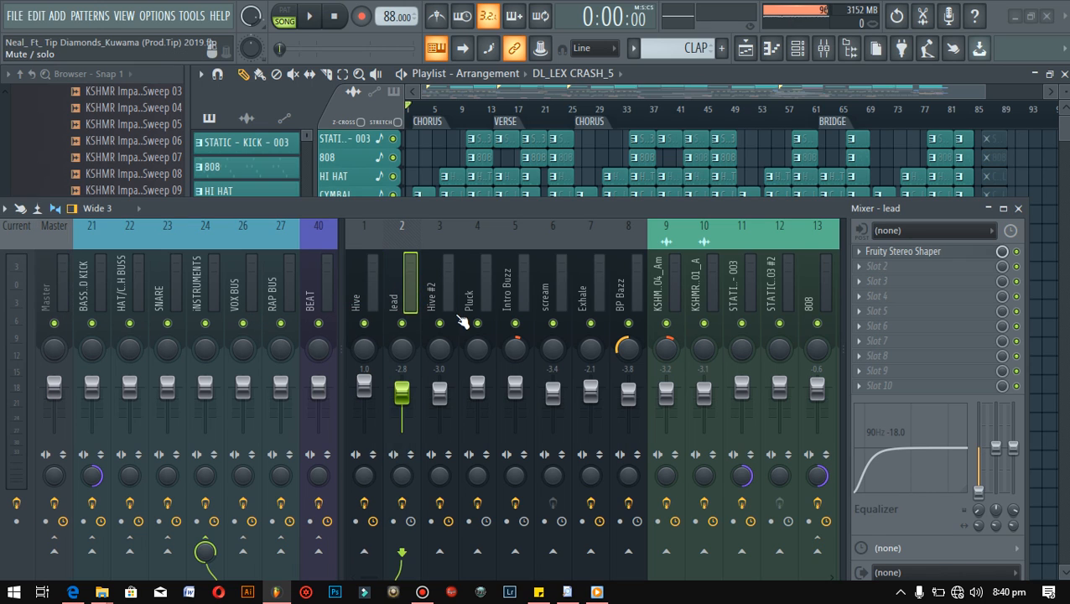
click(430, 298)
click(466, 276)
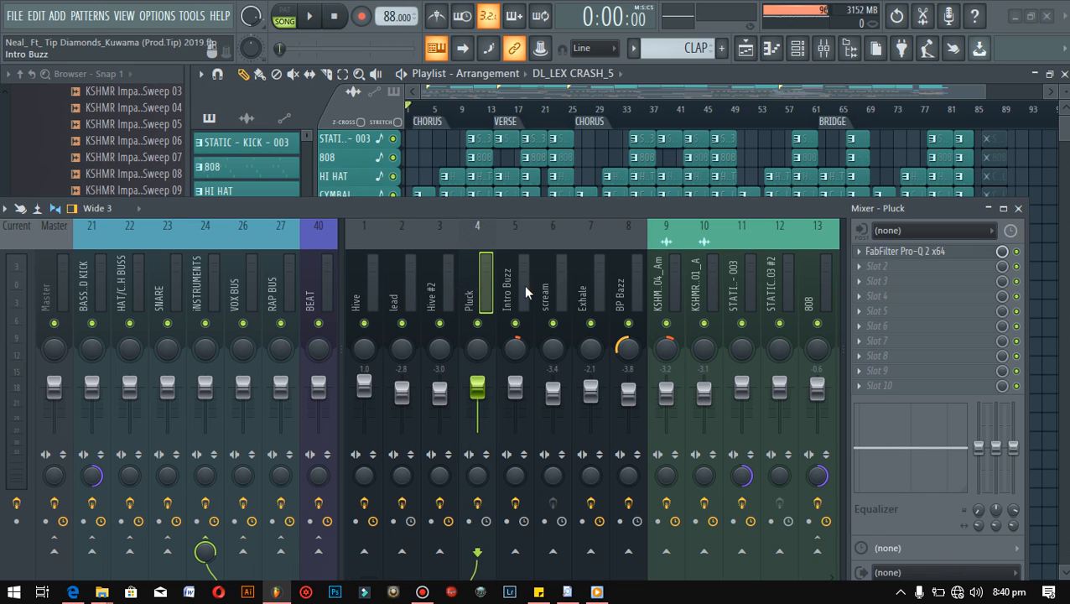
click(523, 285)
click(577, 289)
Step: Examine the effects and routing of the STATIC - KICK - 003 #2 and HAT drum tracks
scroll(620, 294, down, 6)
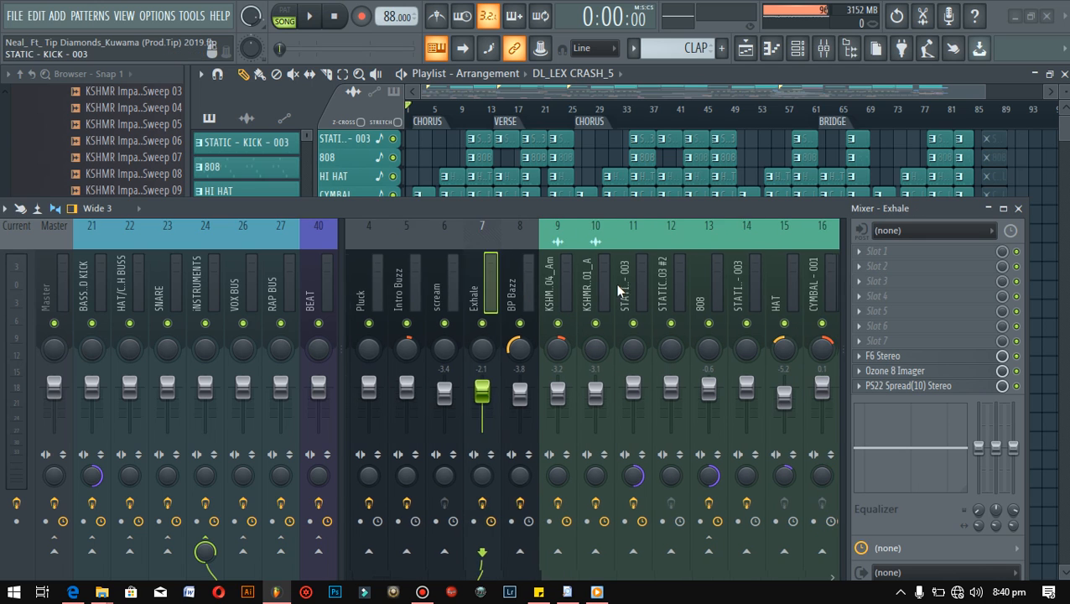
click(552, 289)
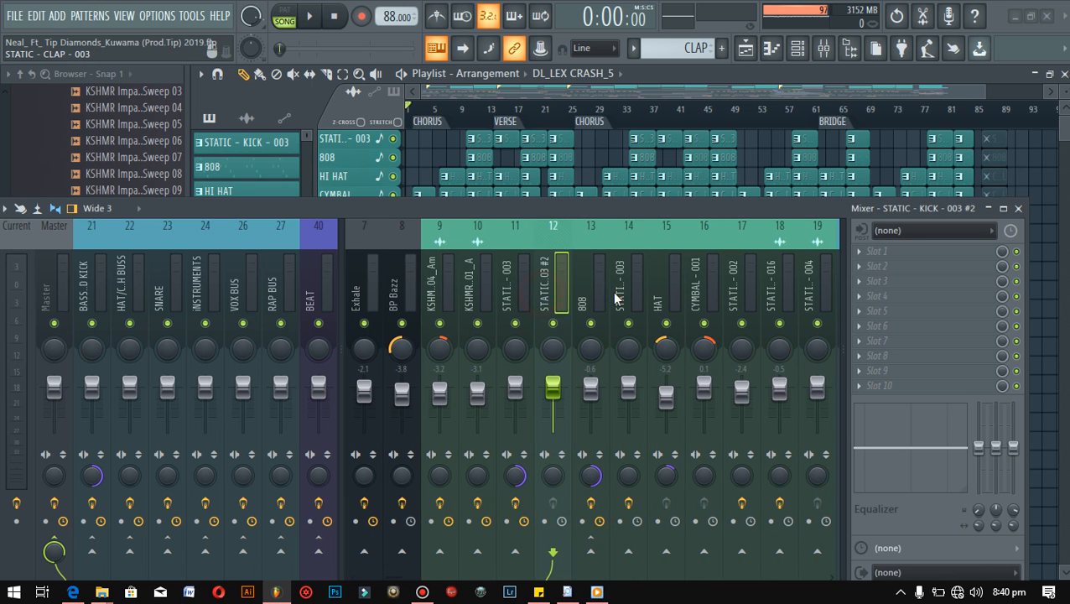
click(659, 285)
scroll(489, 293, down, 6)
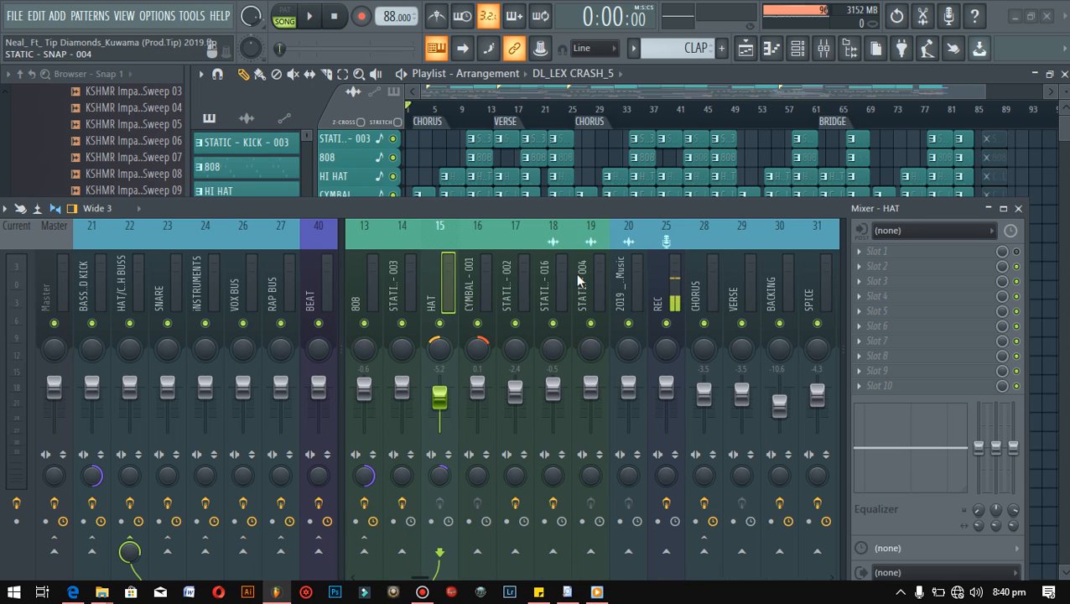
Step: Review the effects and routing of each bus from BASS AND KICK to RAP BUS, starting and ending on the Master track
click(57, 276)
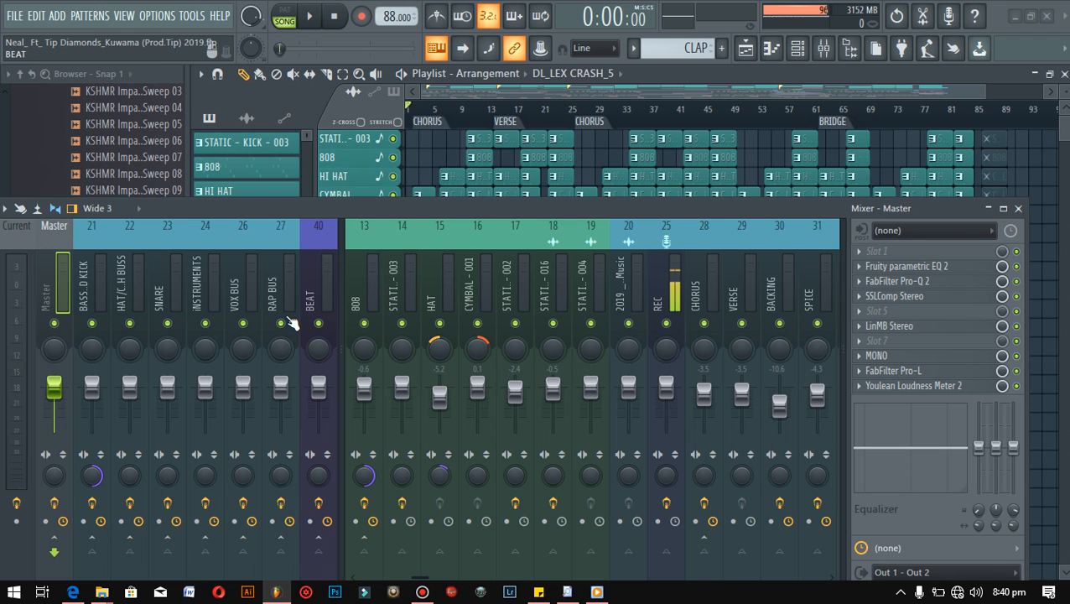
click(90, 277)
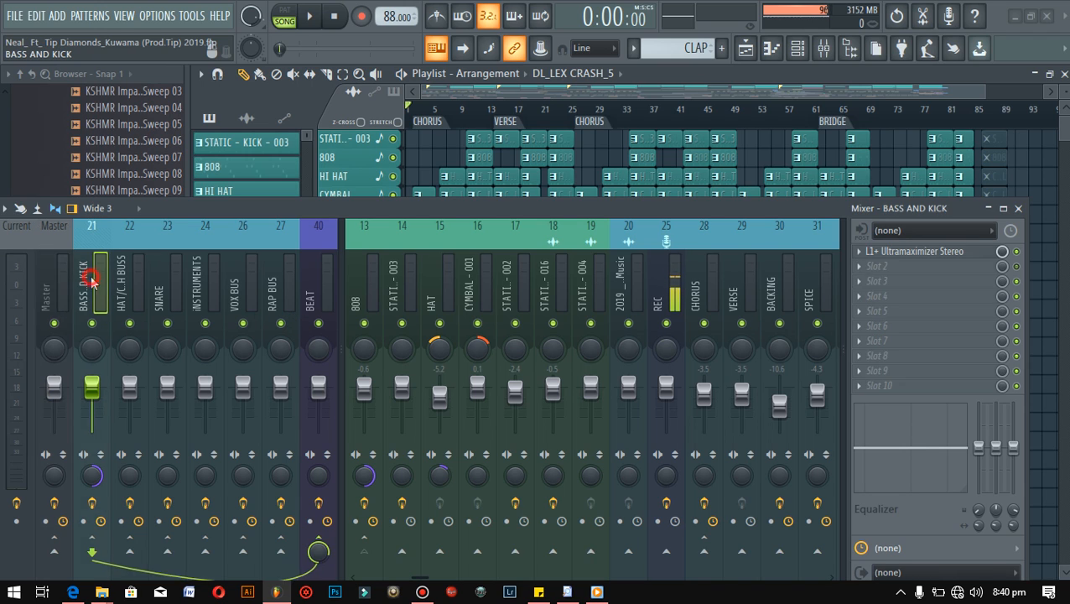
click(129, 280)
click(165, 279)
click(203, 279)
click(233, 281)
click(273, 285)
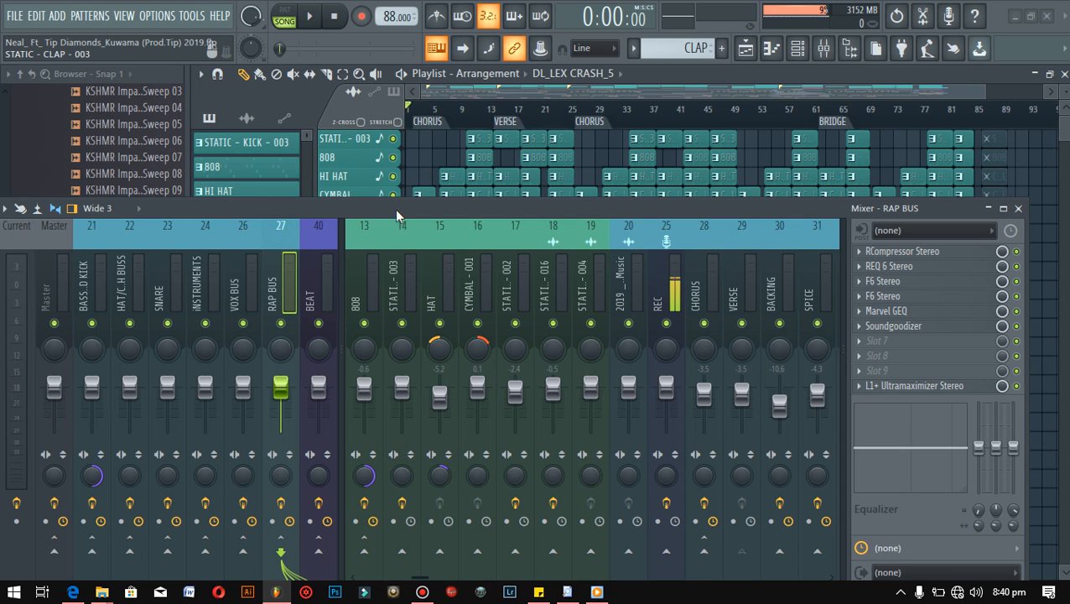
click(62, 291)
Step: Glance at the mixing PDF in Microsoft Edge, and open the Music Production folder in File Explorer
click(73, 591)
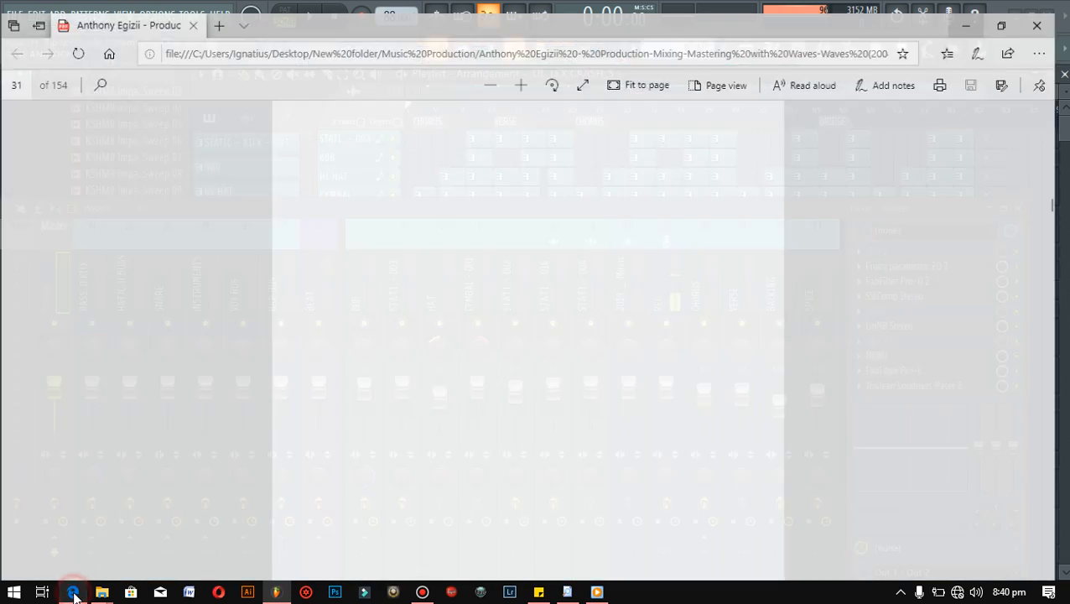
click(73, 592)
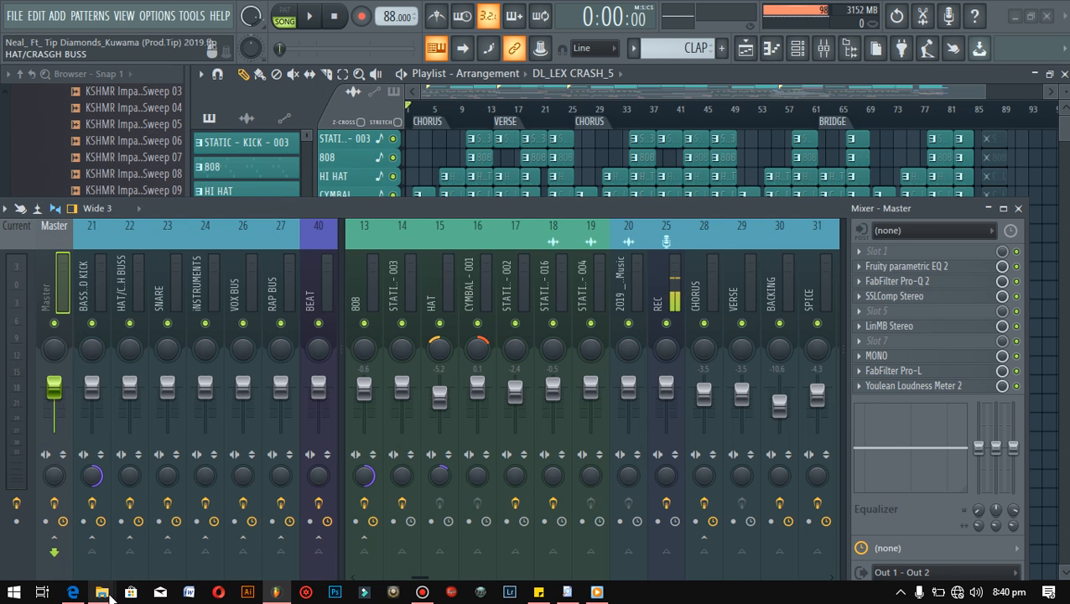
mouse_move(104, 595)
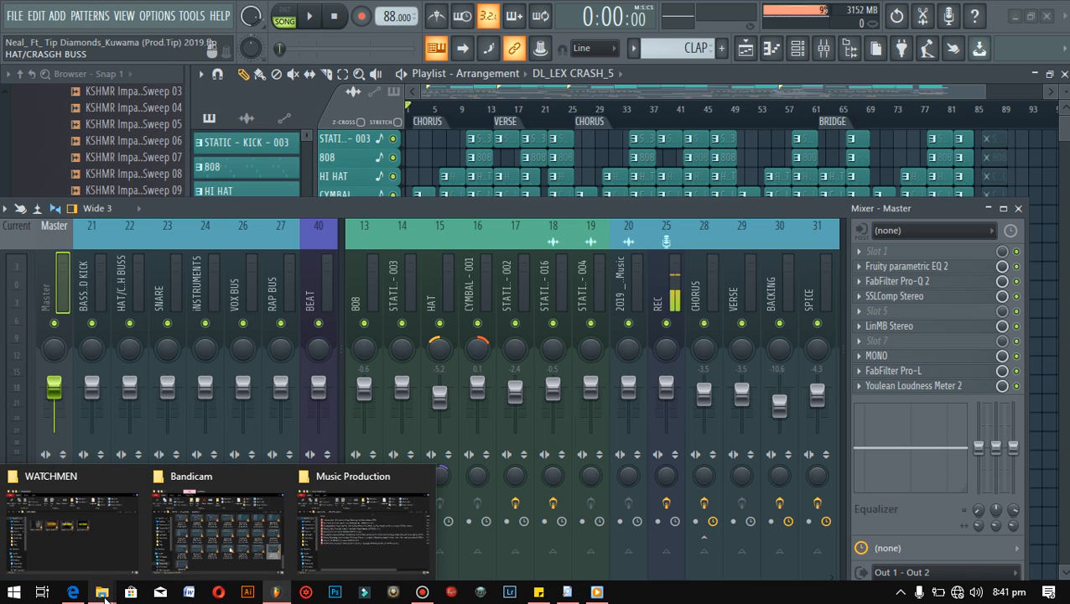
click(337, 515)
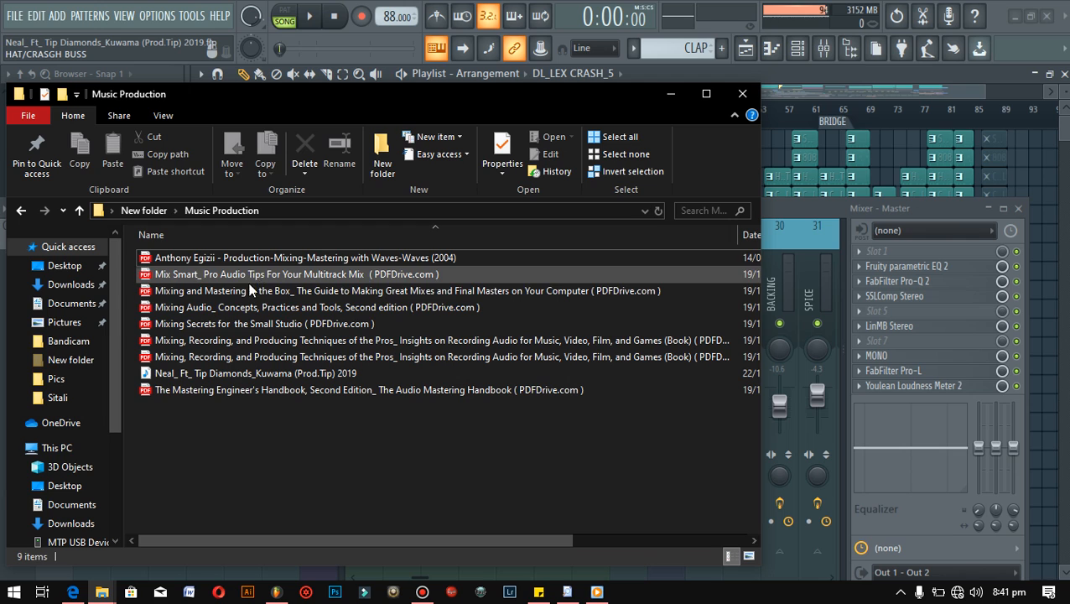
Step: Highlight the Production-Mixing-Mastering with Waves book, return to FL Studio, and move the mixer window higher over the playlist
click(268, 259)
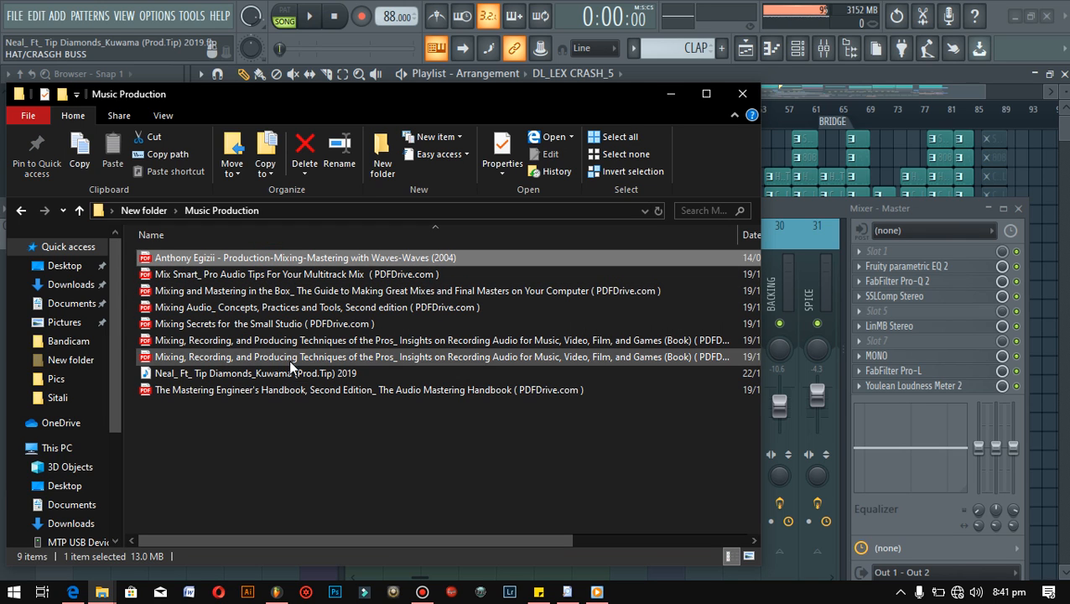
click(669, 93)
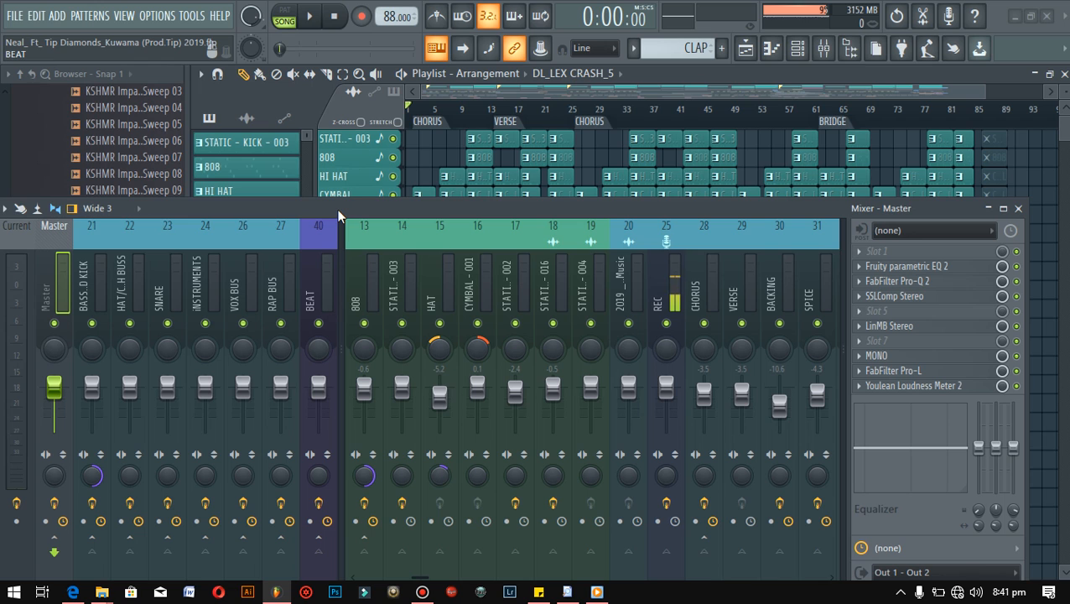
drag(336, 208, 377, 134)
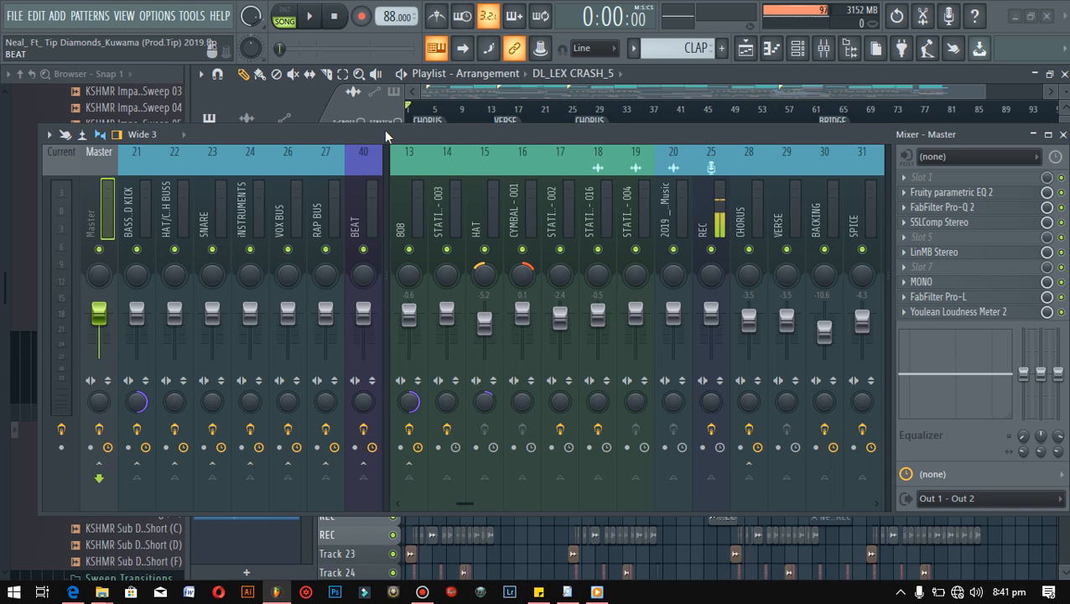
drag(391, 130, 384, 160)
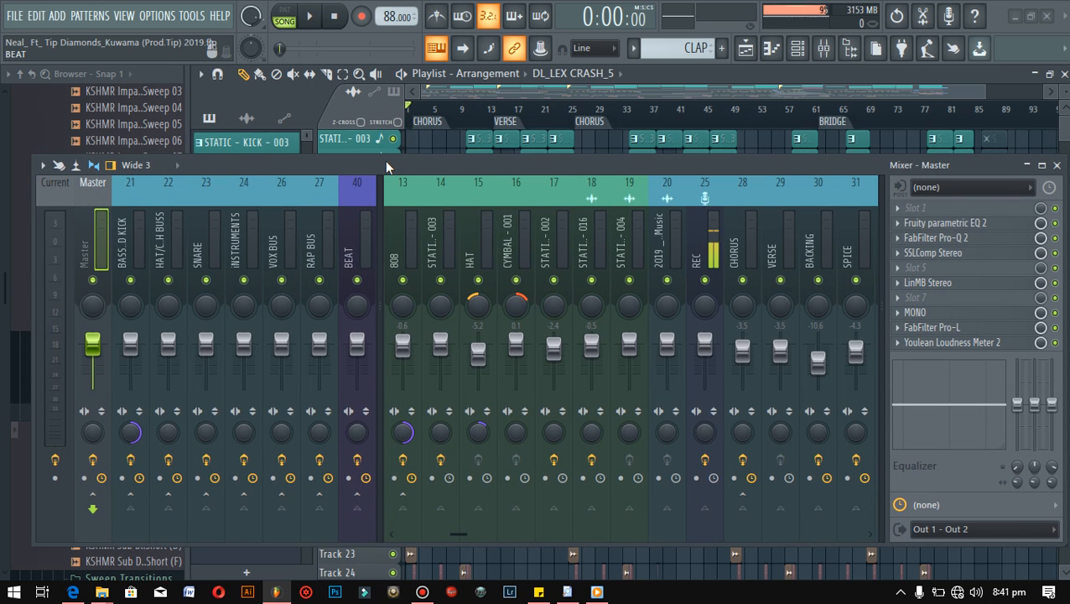
drag(407, 165, 407, 156)
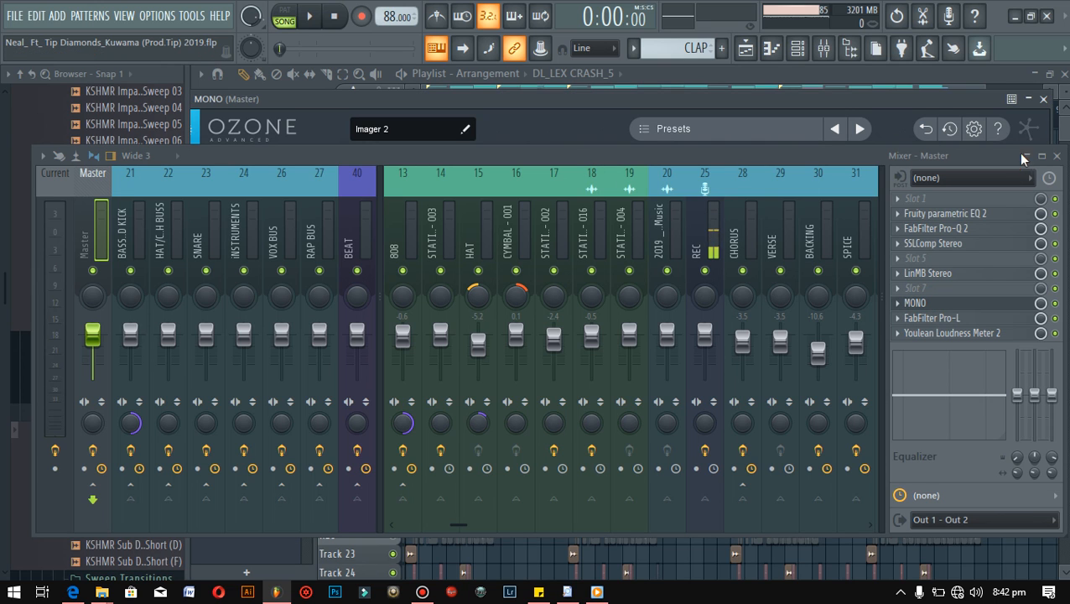
Step: Close the mixer and the MONO imager on the Master track, and glance at the channel rack before returning to the playlist
click(1055, 156)
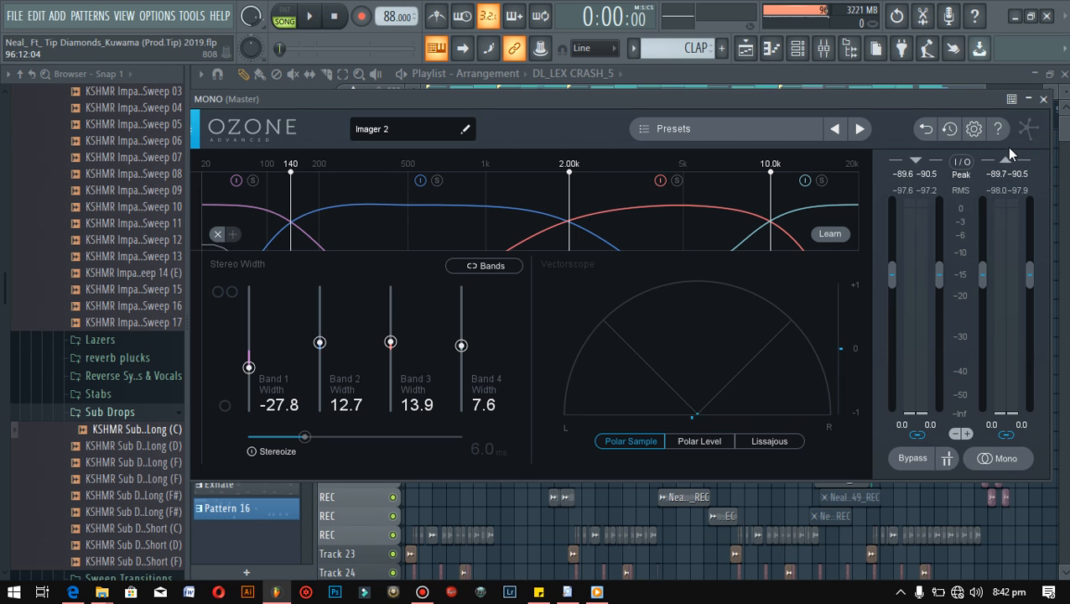
click(1043, 98)
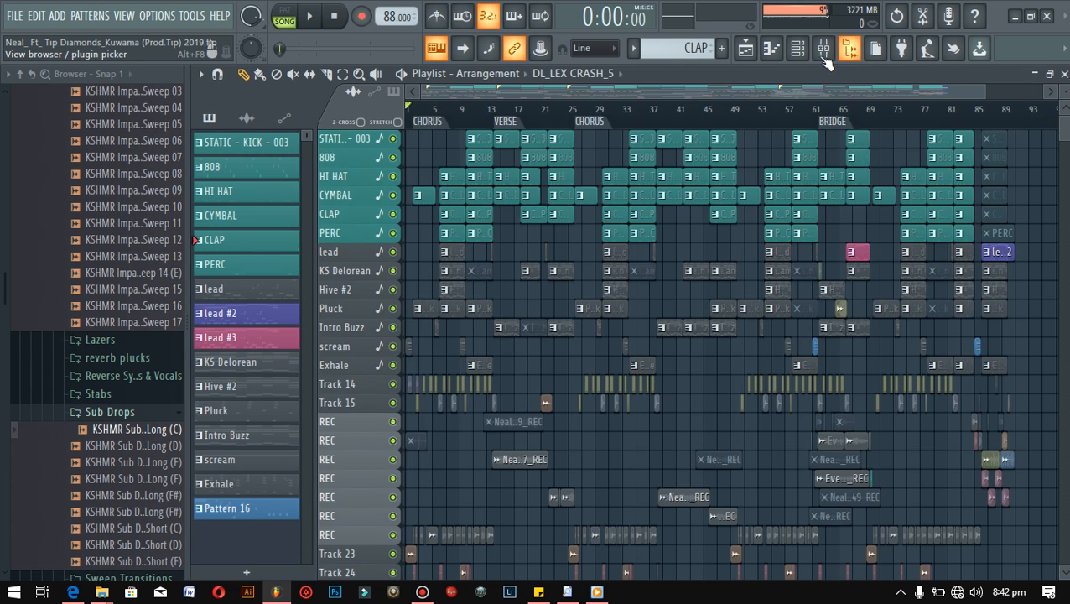
click(809, 57)
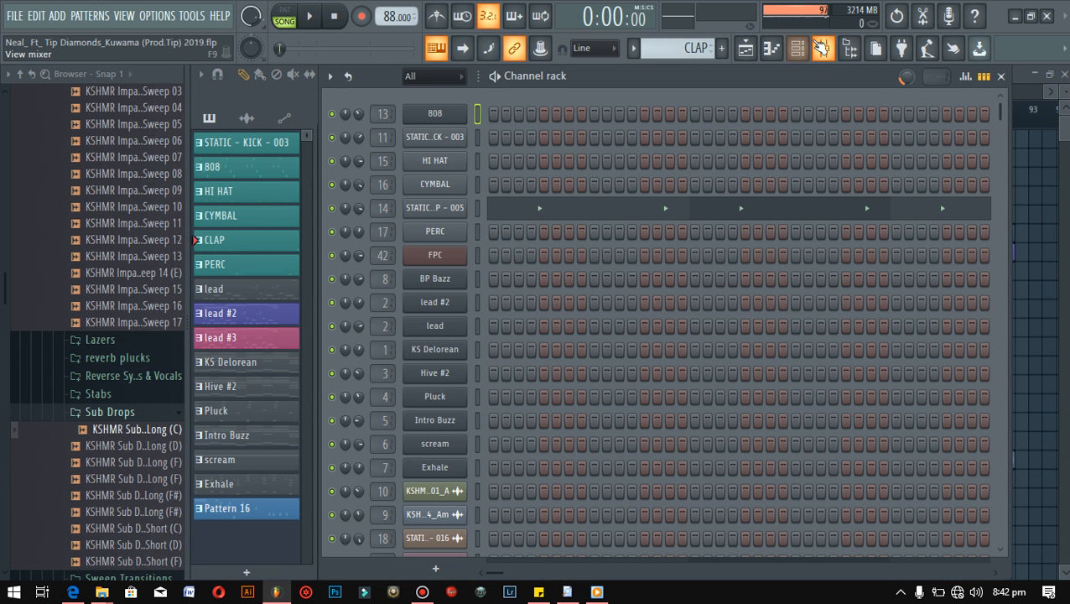
click(755, 53)
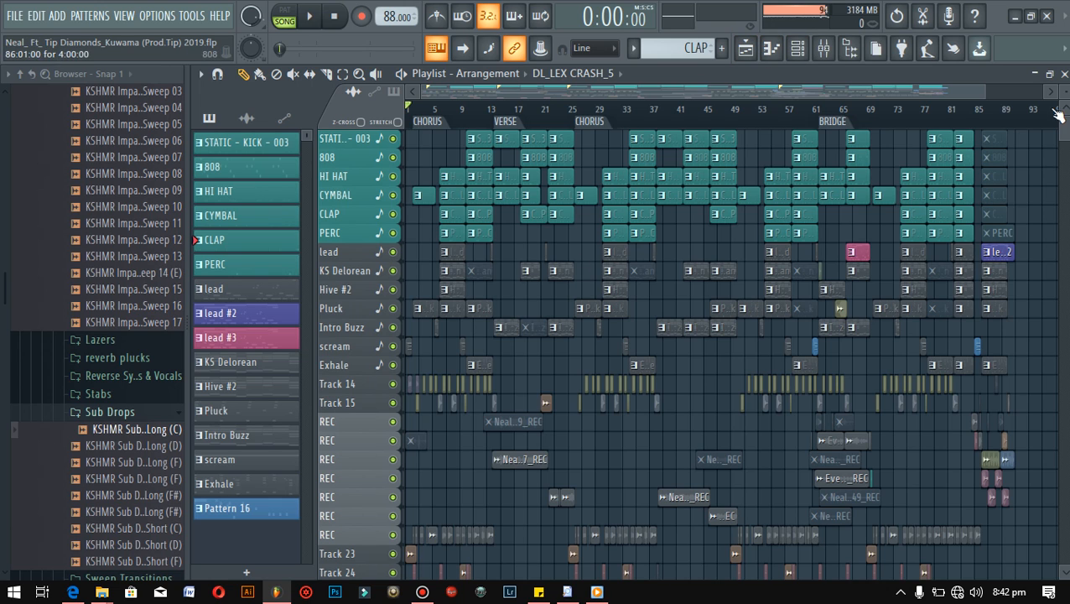
Step: Examine the song arrangement in the playlist, from the drum and instrument tracks down to the vocal REC tracks
drag(1067, 95, 1067, 109)
scroll(599, 290, down, 2)
scroll(598, 290, up, 2)
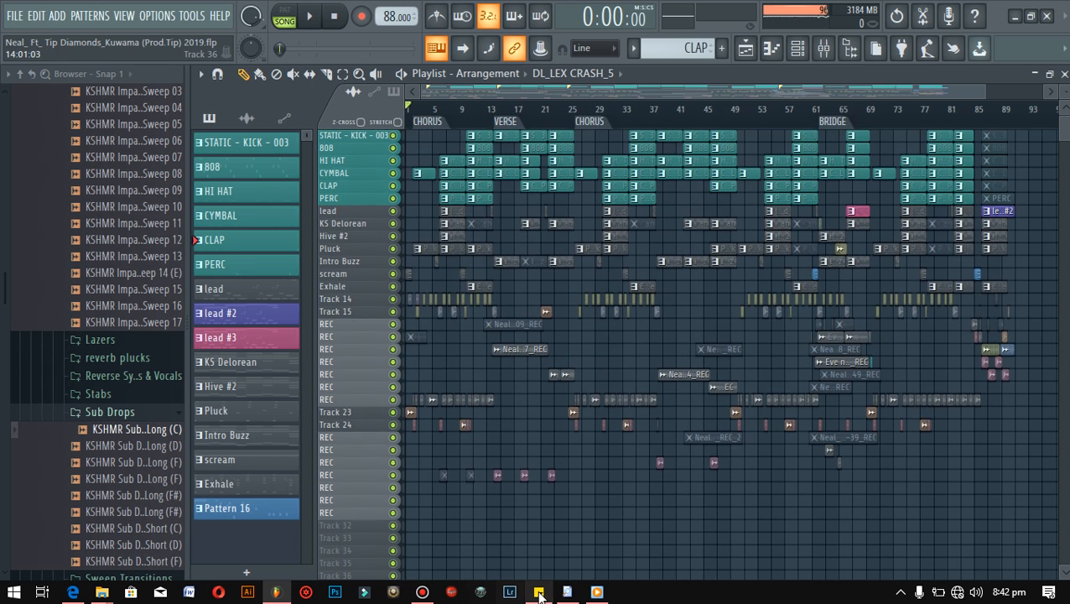
mouse_move(548, 593)
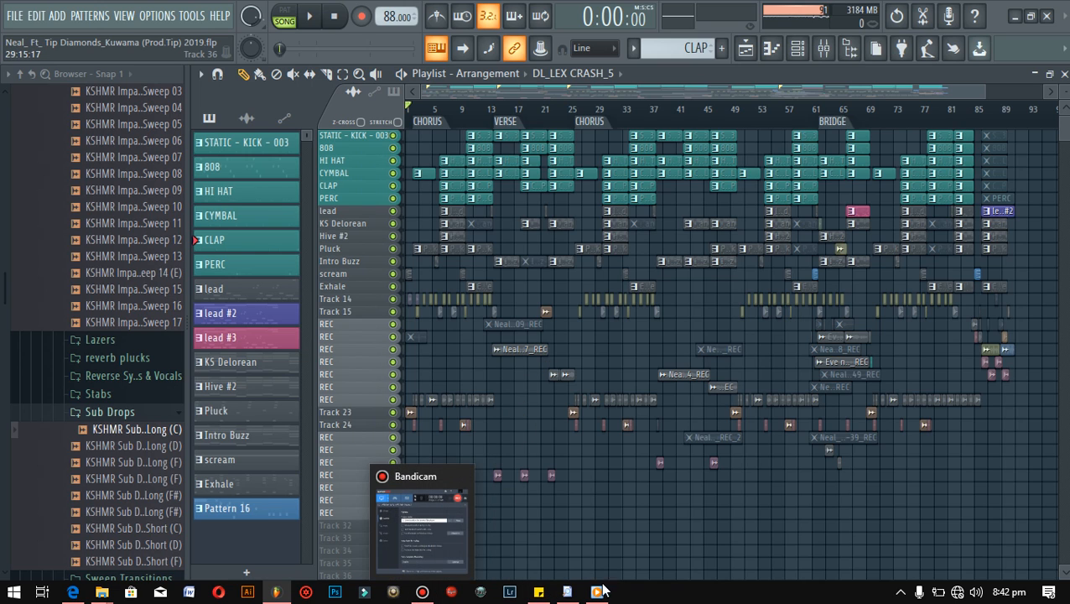
mouse_move(602, 590)
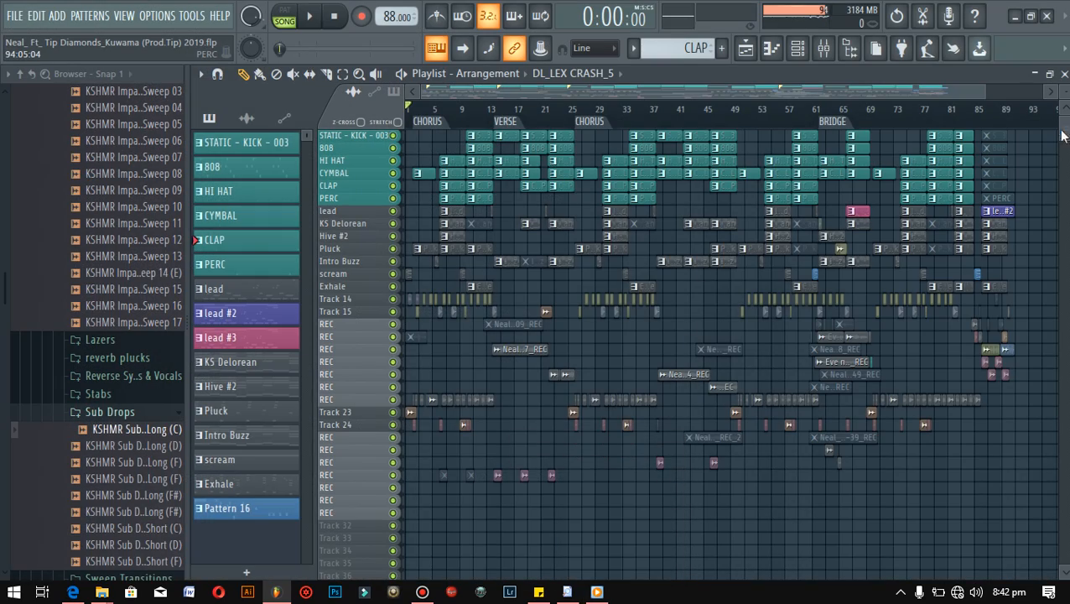
drag(1063, 109, 1063, 94)
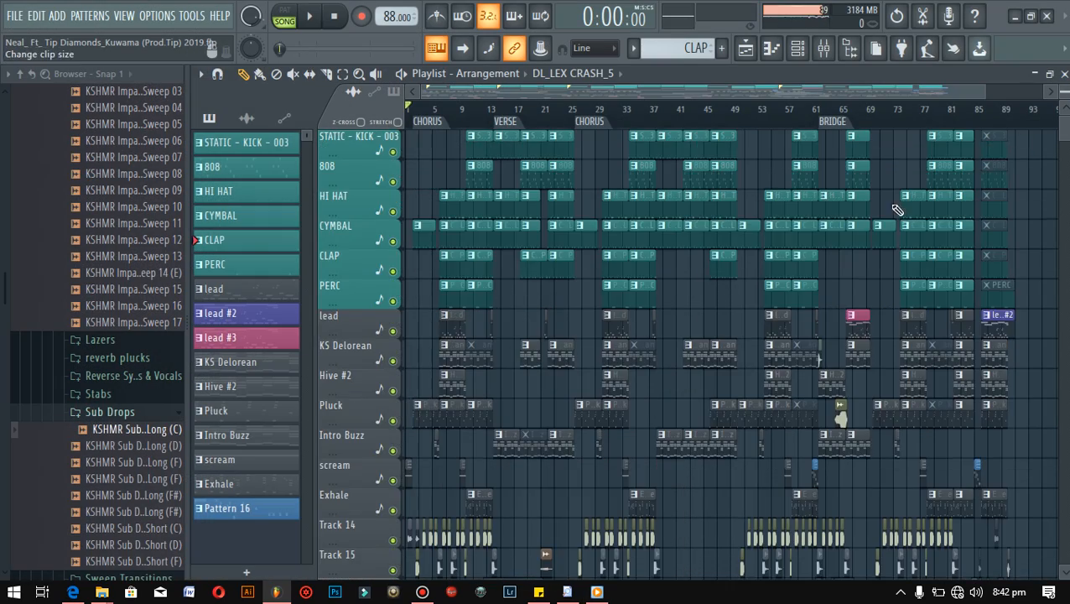
scroll(709, 331, down, 5)
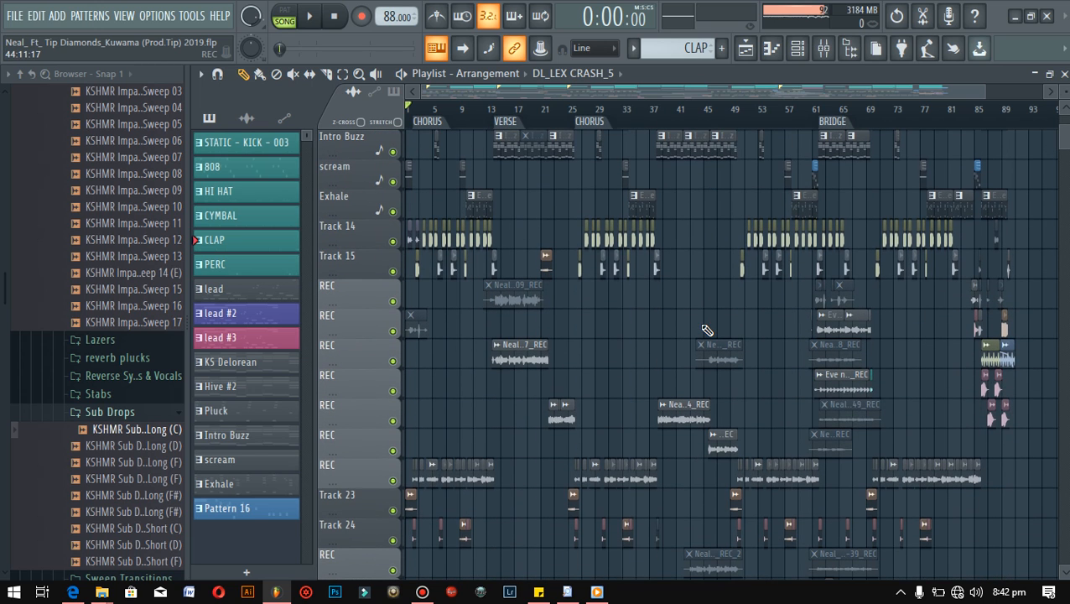
scroll(706, 330, down, 4)
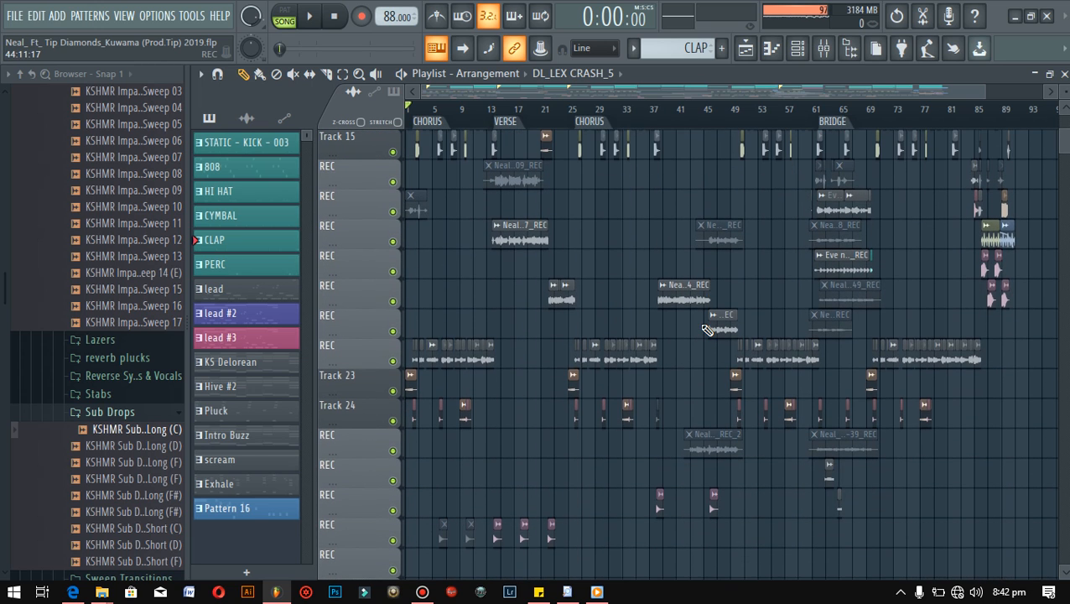